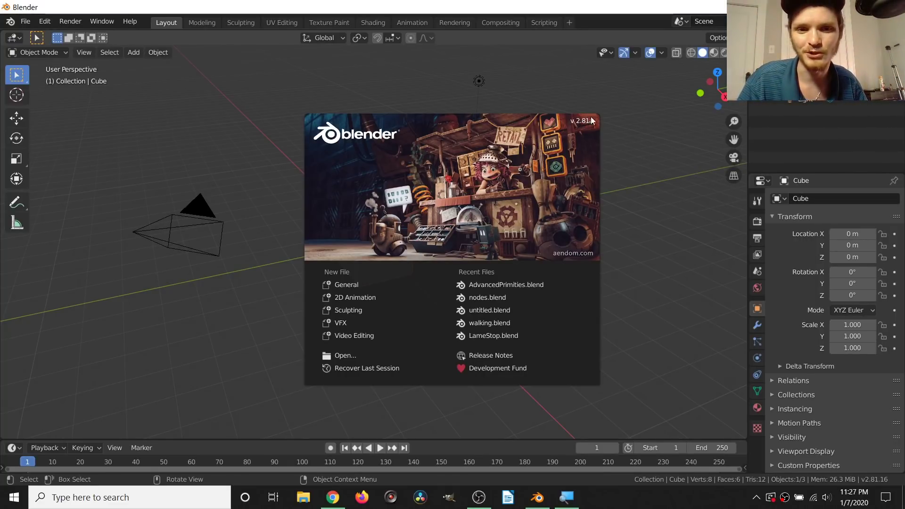
Dismiss the splash screen and check the Node Wrangler add-on's status in the preferences by searching add-ons for "node"
click(543, 76)
key(q)
click(414, 97)
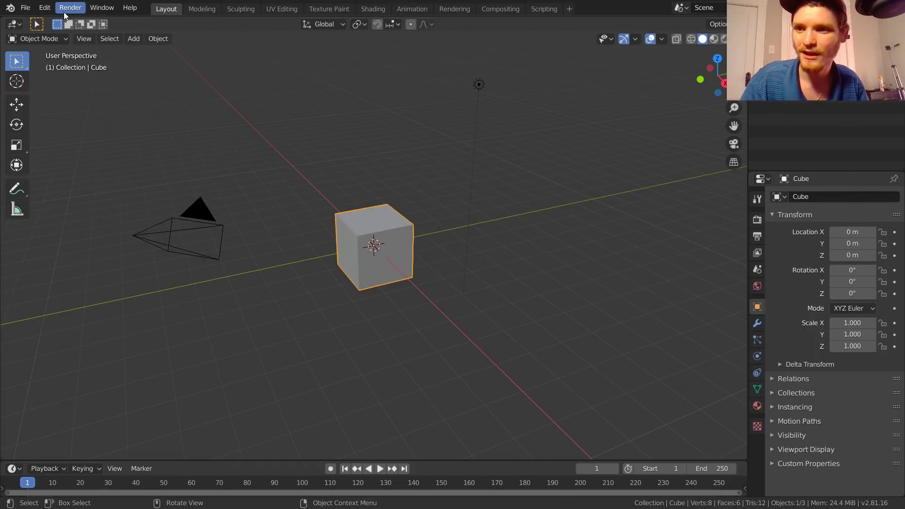
click(45, 7)
click(69, 176)
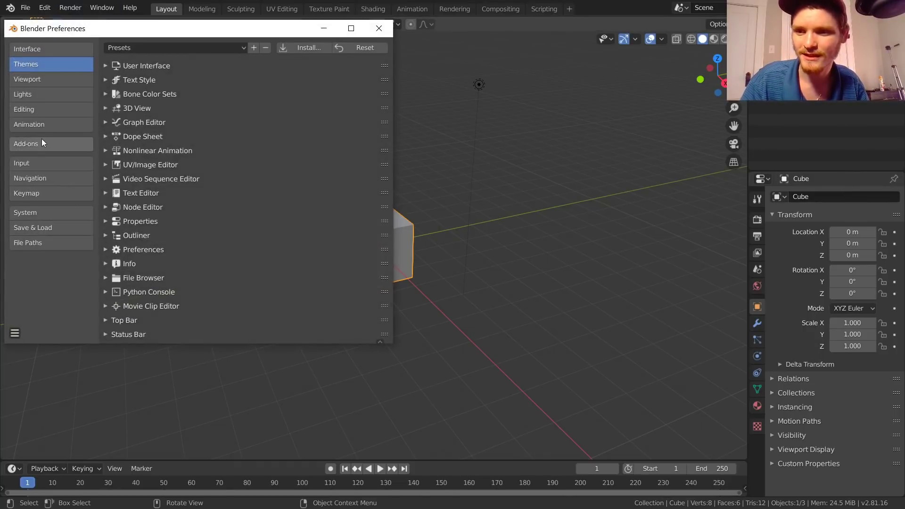
click(45, 143)
click(329, 62)
text(node)
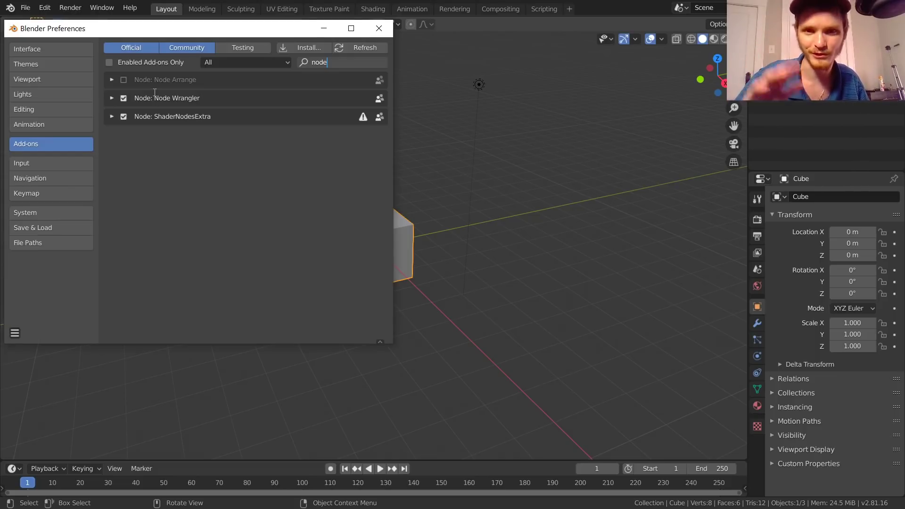
click(379, 28)
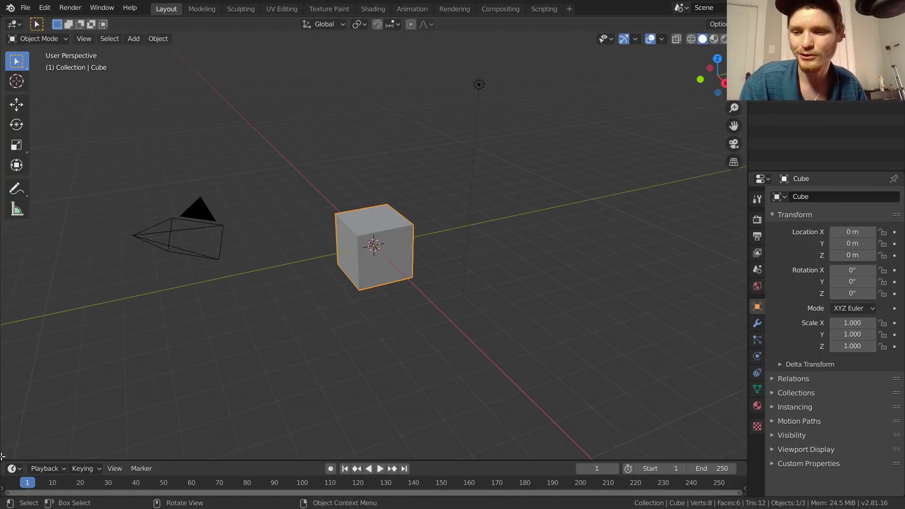
Split the 3D viewport into two stacked areas and turn the lower one into a Shader Editor
drag(2, 447, 14, 244)
click(14, 250)
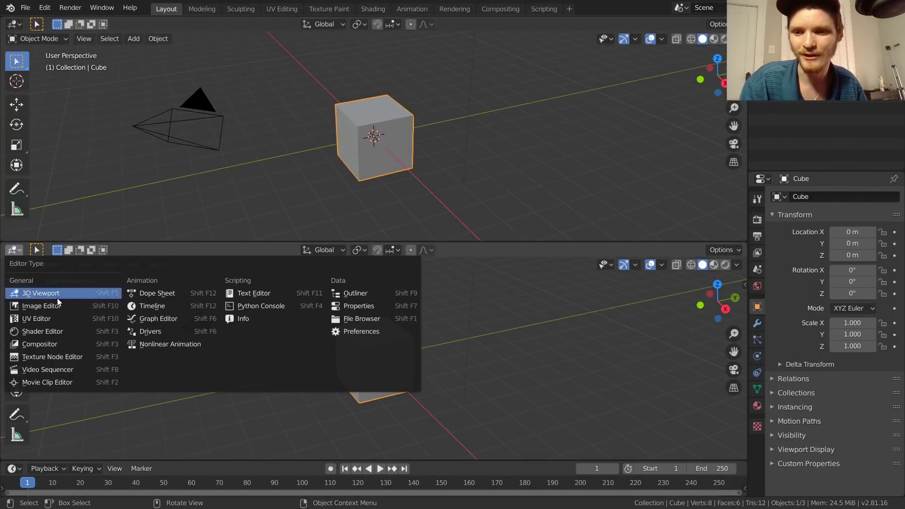
click(42, 331)
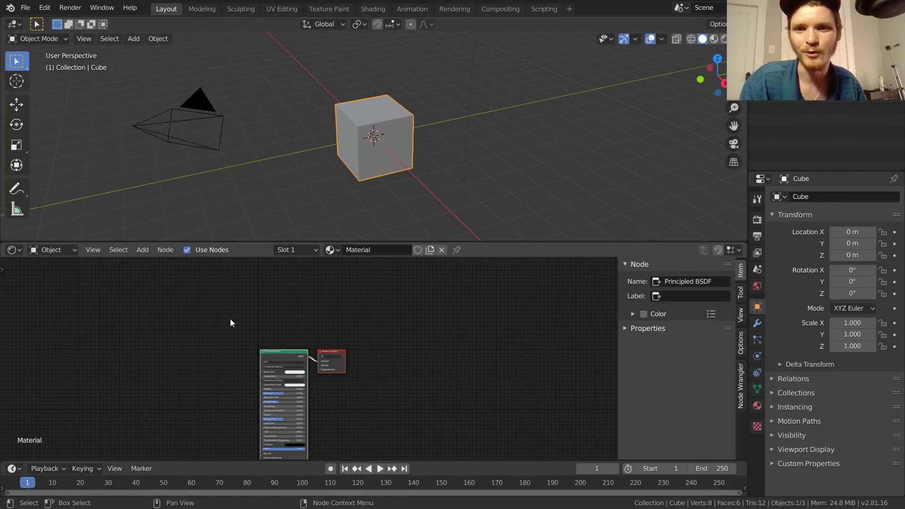
Switch to the Shading workspace and choose the existing material named Material for the cube
click(373, 10)
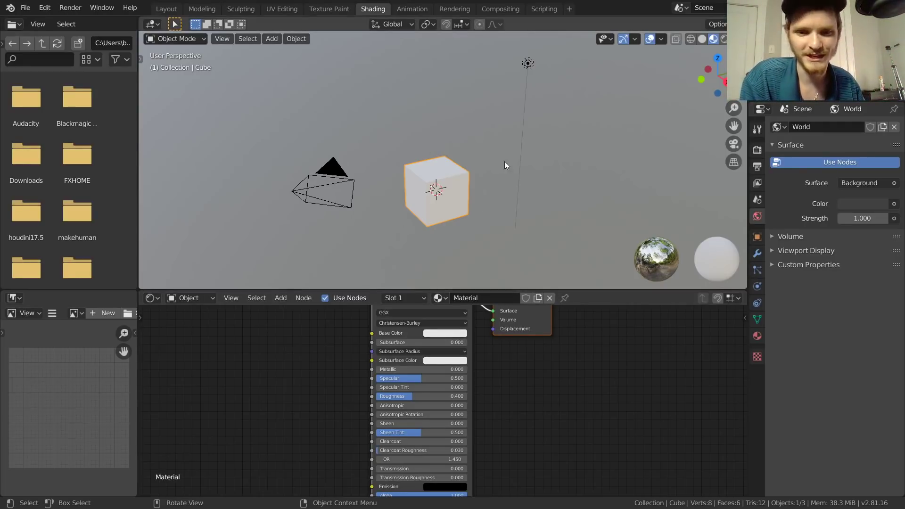
scroll(408, 197, up, 2)
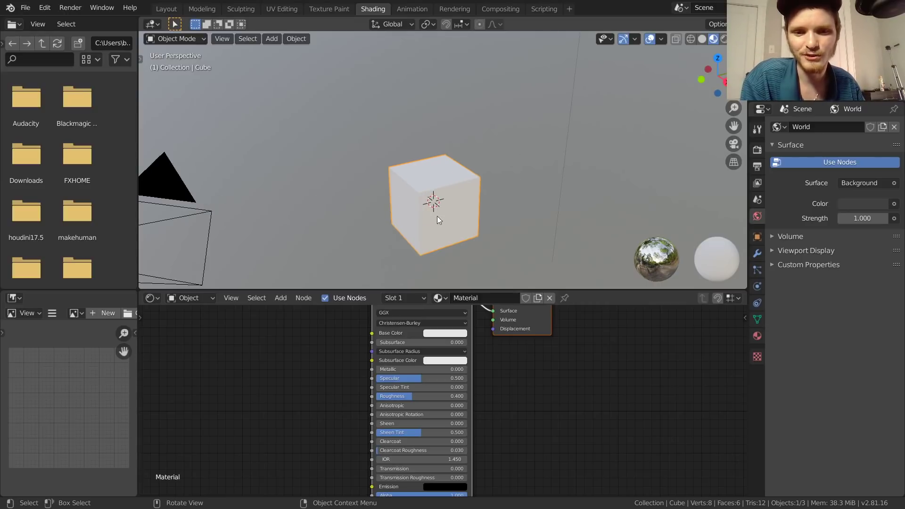
middle_drag(471, 368, 461, 420)
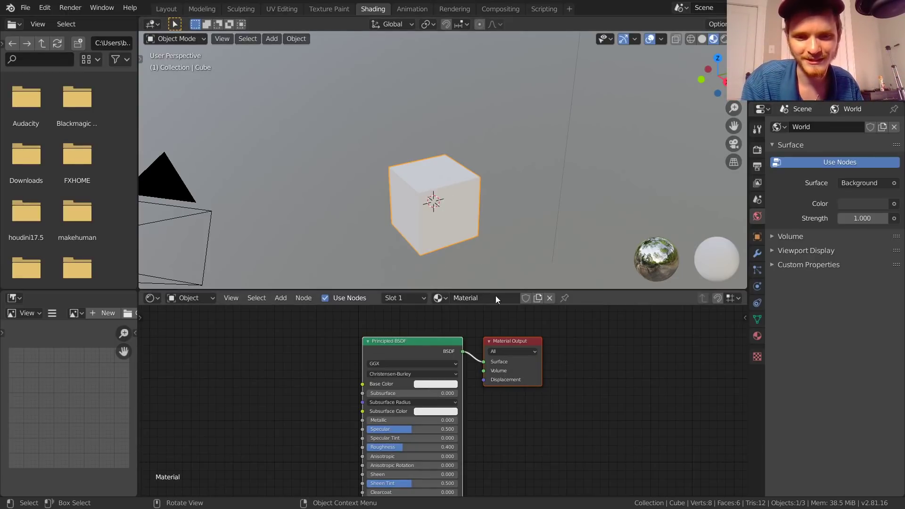
click(439, 298)
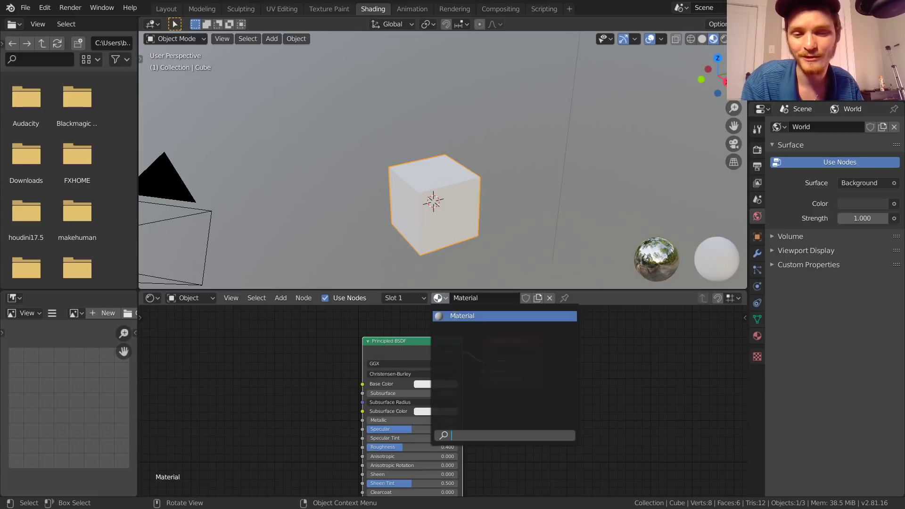
click(454, 315)
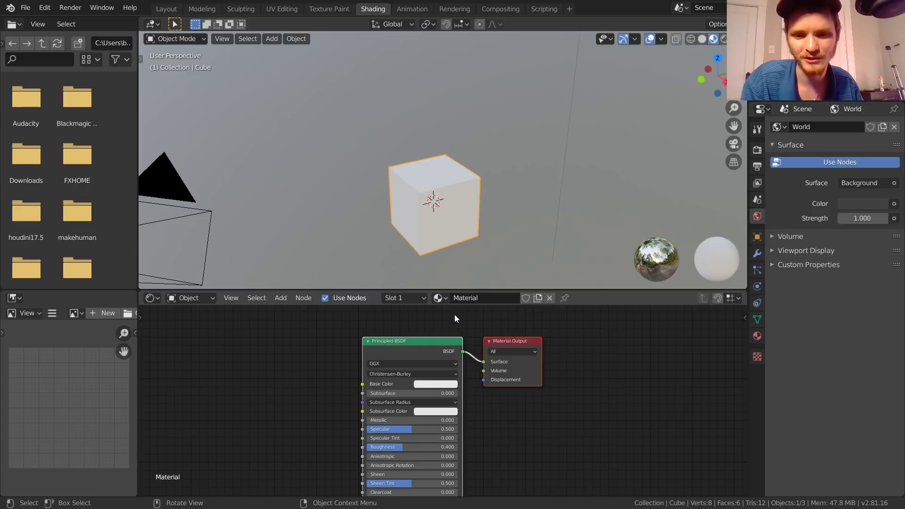
Rename the cube's material as "dumnname"
click(474, 297)
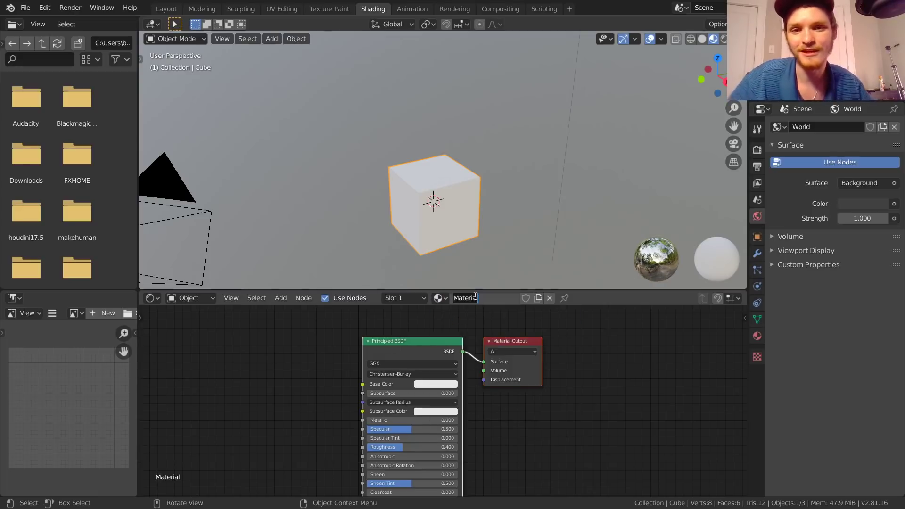
text(dumnname)
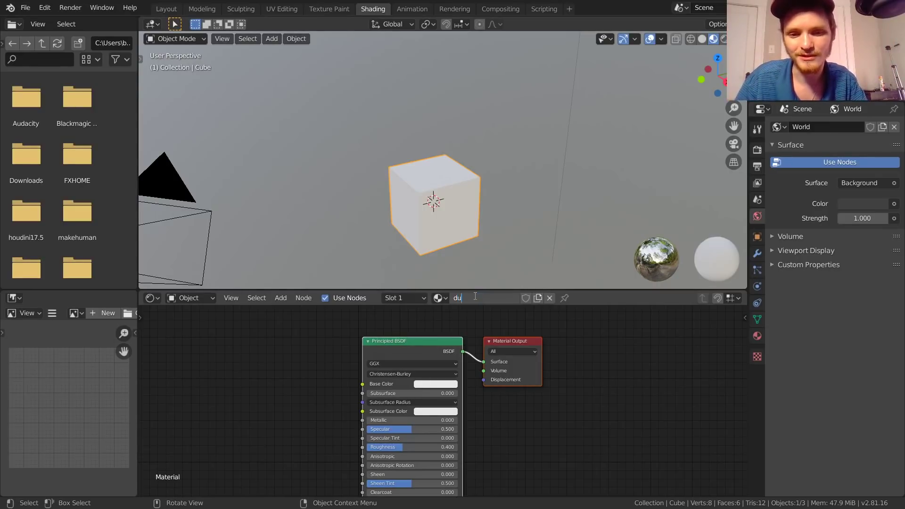
key(Return)
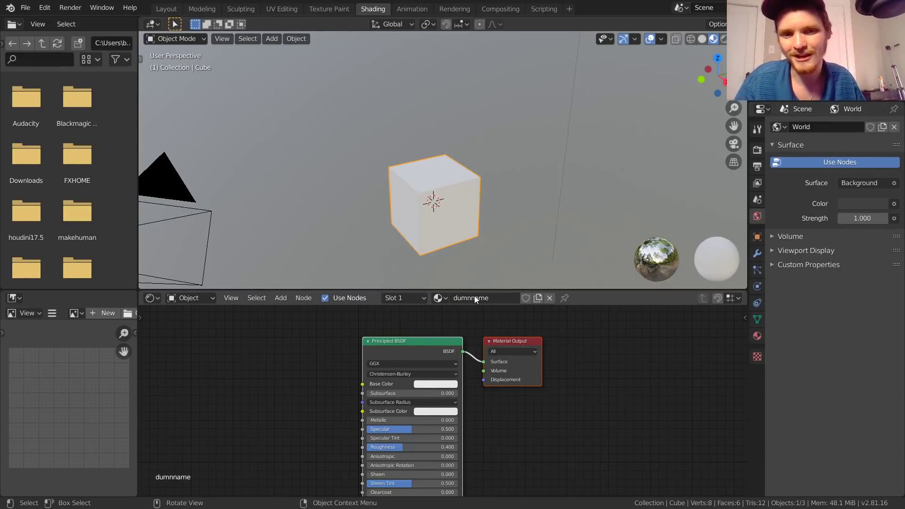
Rename the cube's material as "firstevermat"
click(475, 298)
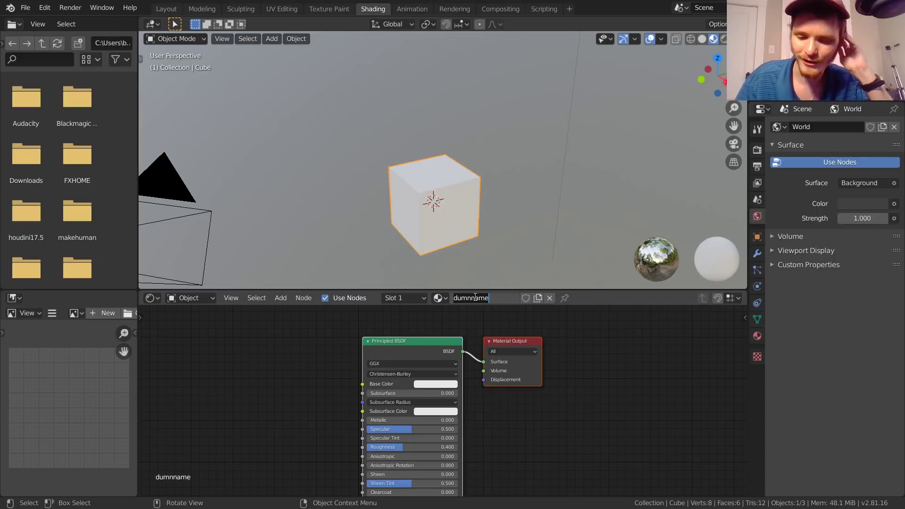
text(fi)
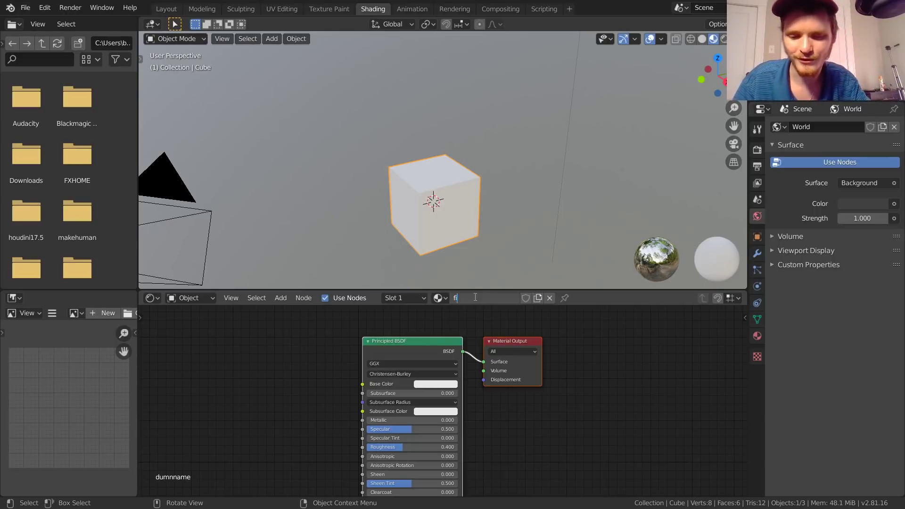
text(rstevermat)
key(Return)
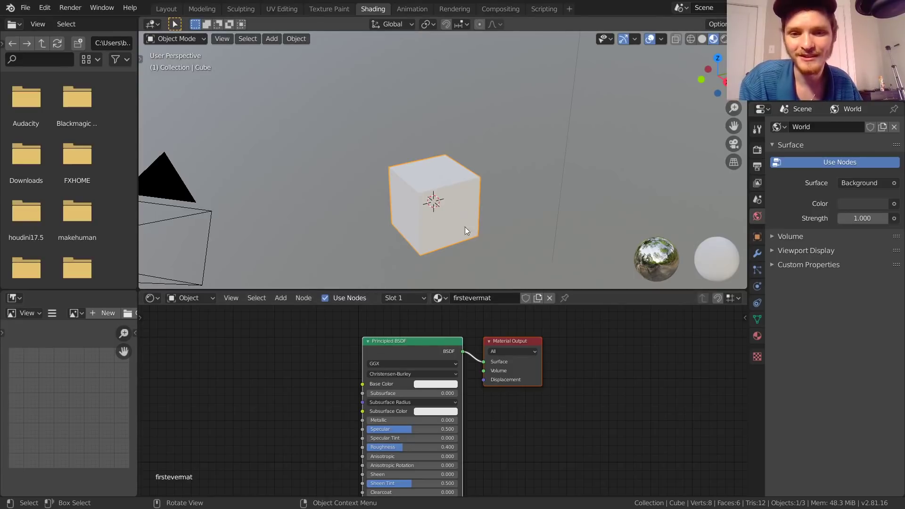
click(440, 297)
click(451, 301)
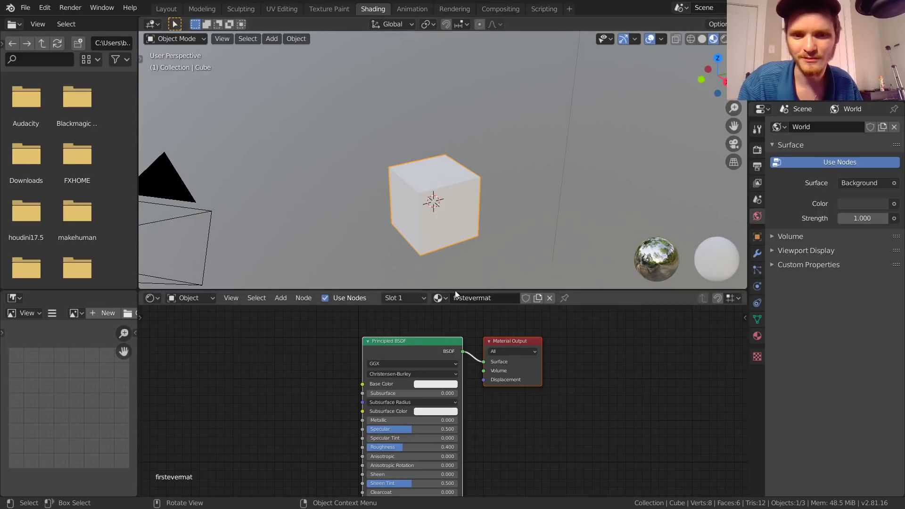
drag(551, 438, 372, 347)
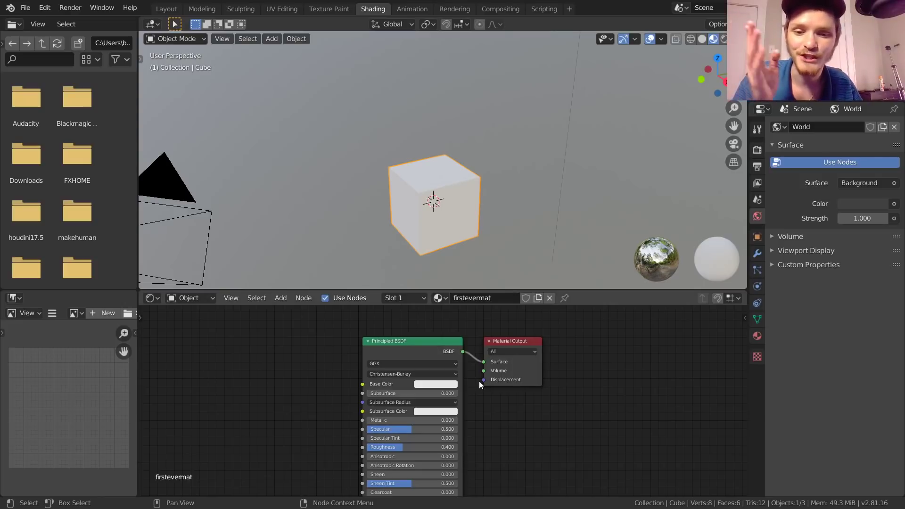
drag(549, 419, 404, 336)
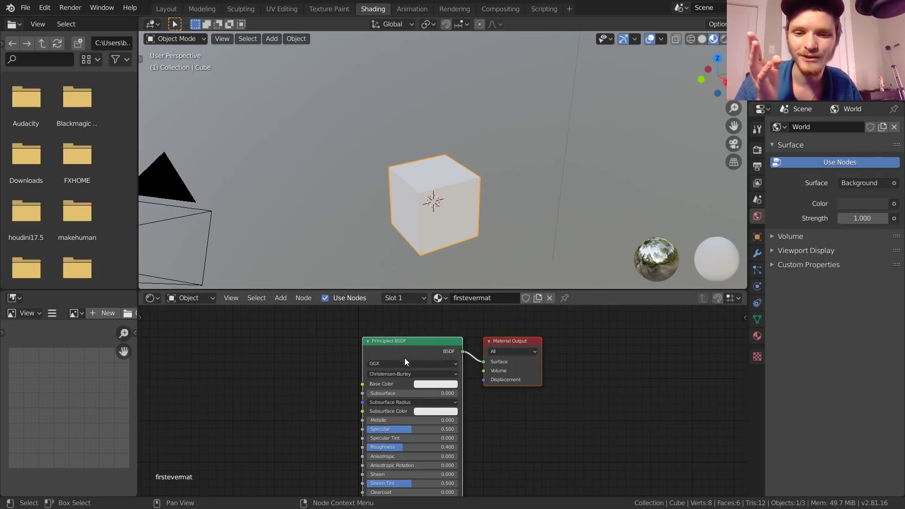
click(516, 399)
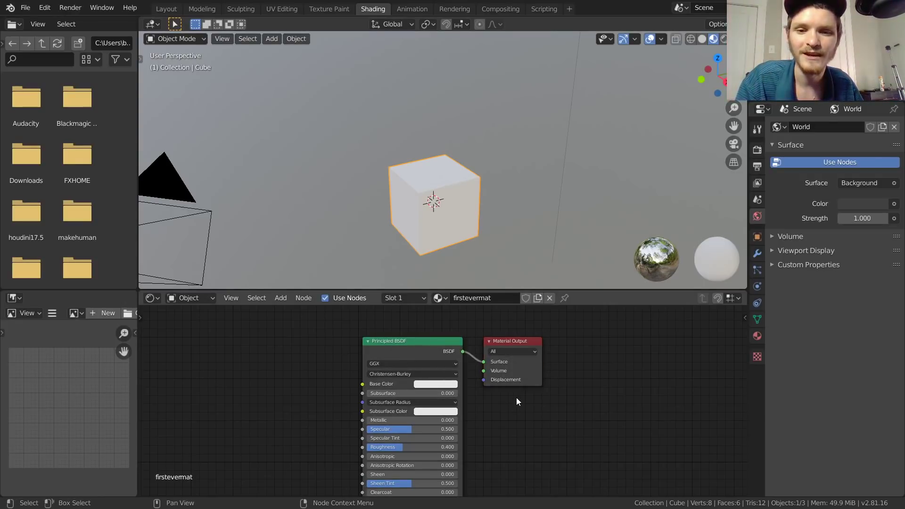
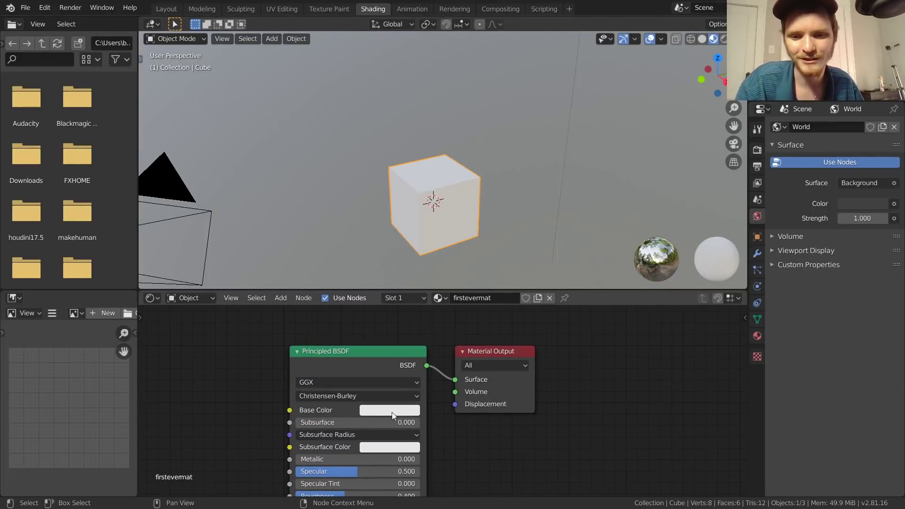
Set the Principled BSDF's Base Color to saturated red and place a duplicate of the cube behind the original
click(416, 410)
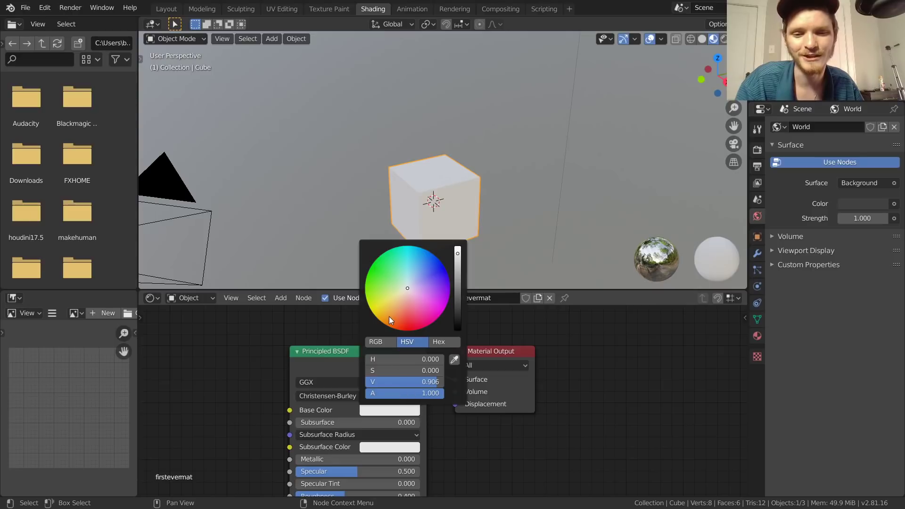
drag(398, 304, 413, 330)
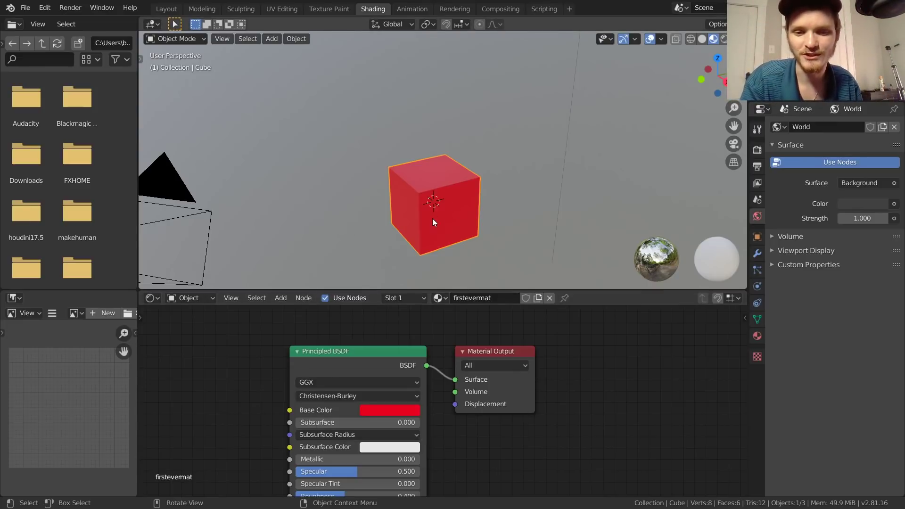
key(shift+d)
click(305, 145)
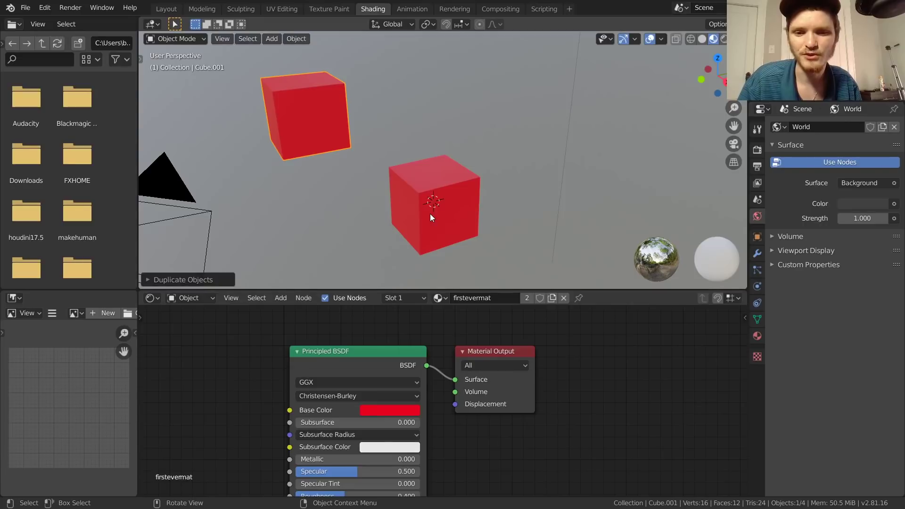
Change the Base Color of the material shared by both cubes to blue
click(404, 410)
click(411, 307)
click(437, 262)
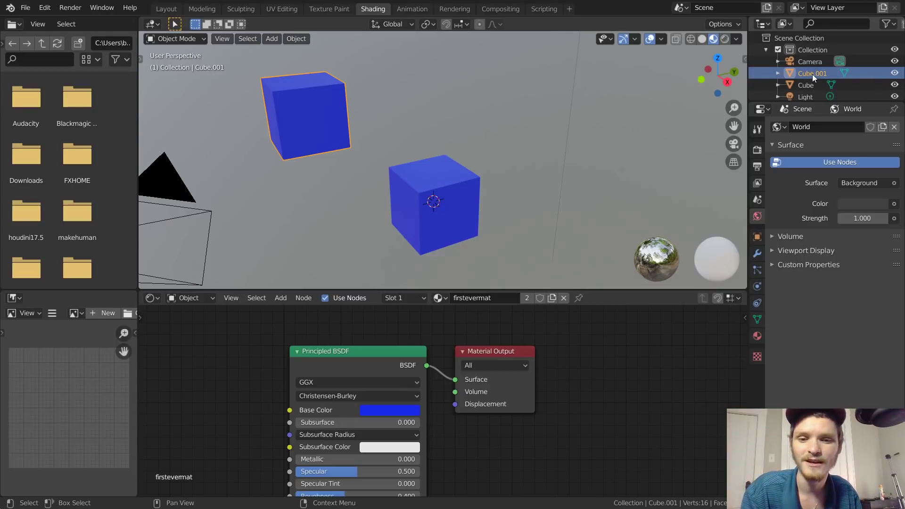
Select the original cube, reselect the duplicate, and set the shared material's Base Color to crimson red
click(438, 183)
click(307, 121)
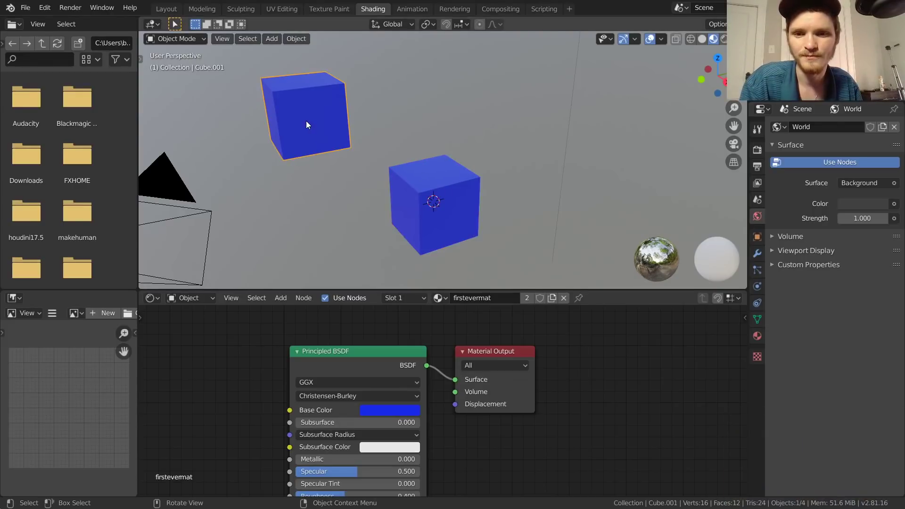
click(408, 411)
click(421, 320)
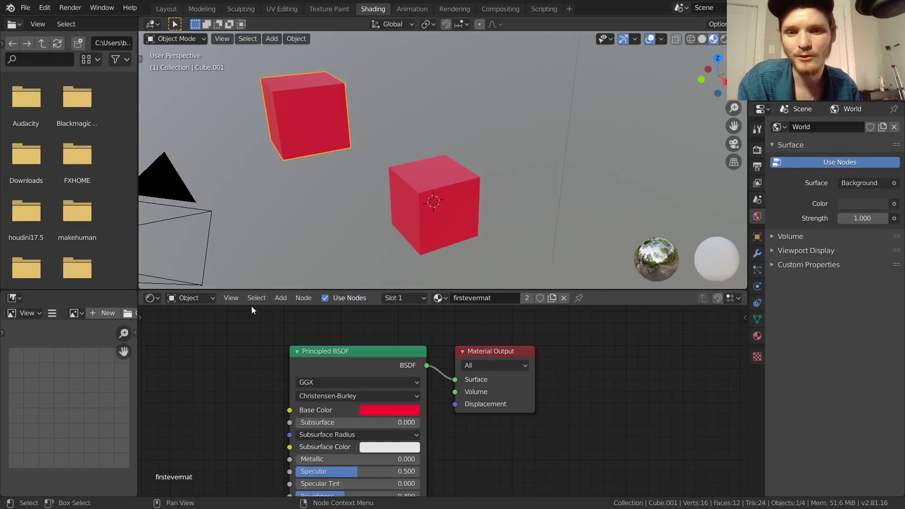
Make a separate copy of firstevermat for the duplicate cube and check the list of available materials
click(440, 298)
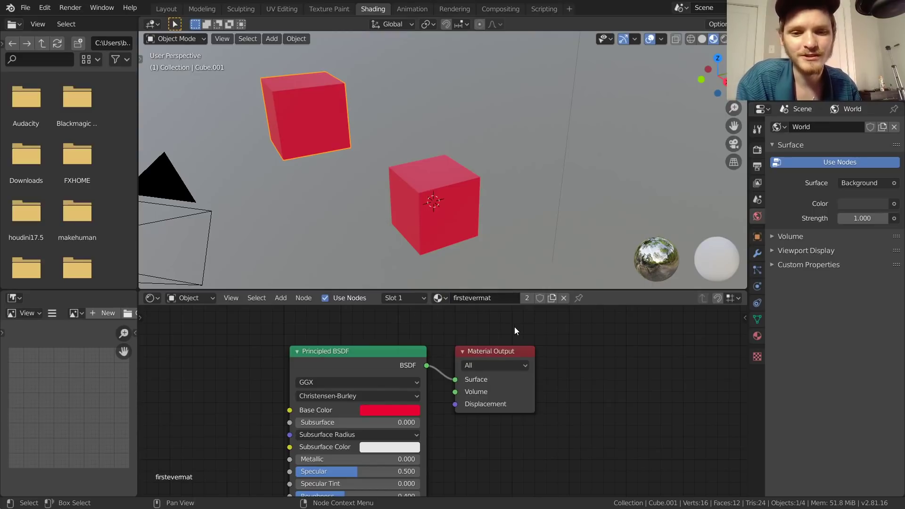
click(552, 298)
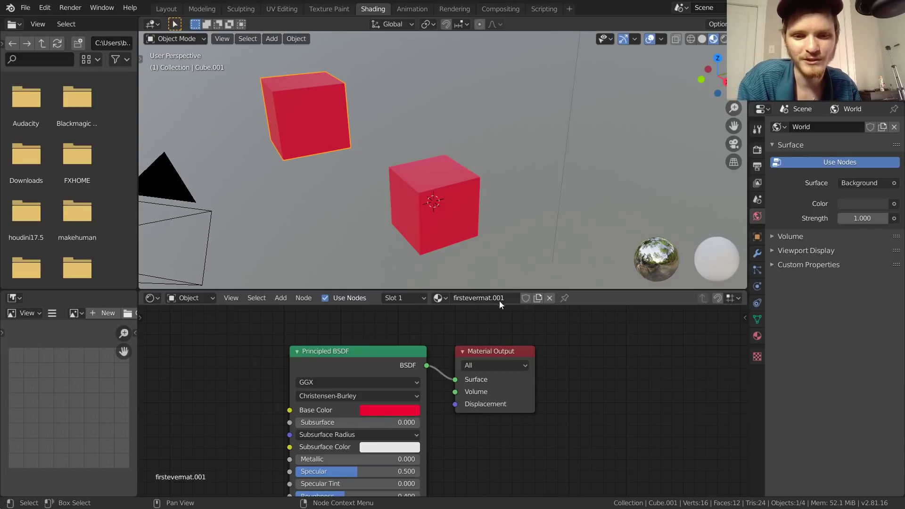
click(439, 298)
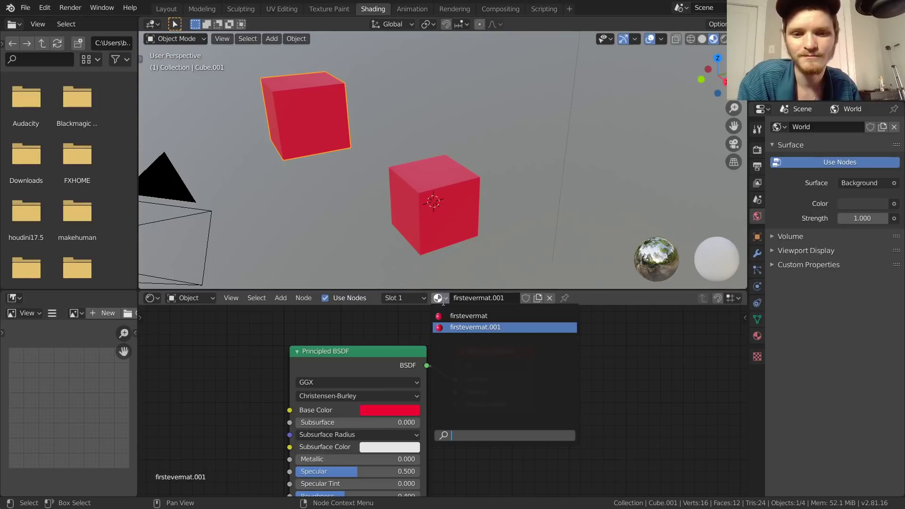
key(Escape)
Rename the duplicate cube's new material as "whydoineedtorecordthisagain" and open the list of available materials
double_click(481, 299)
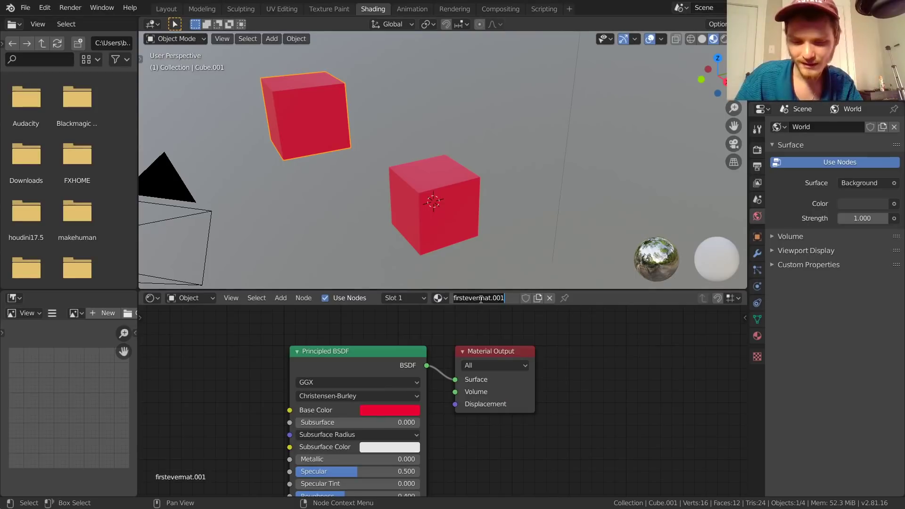
text(whydoineedtorecordthisagain)
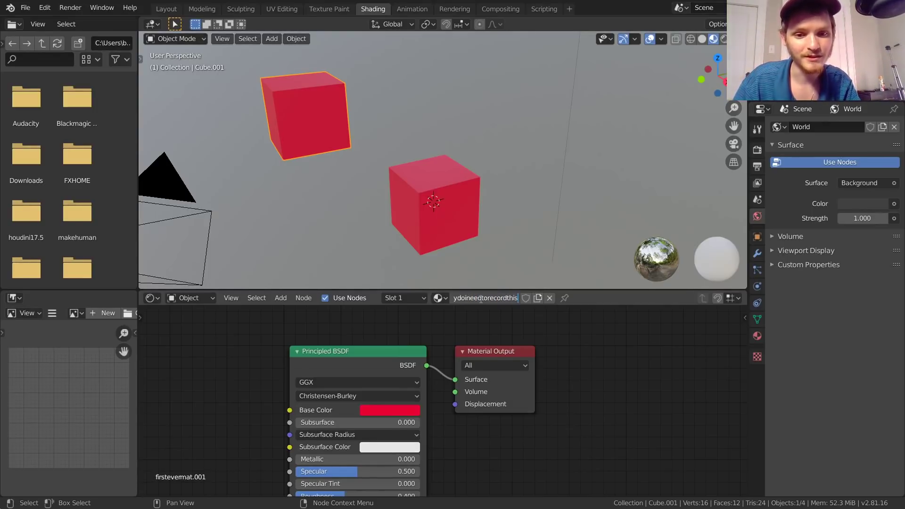
key(Return)
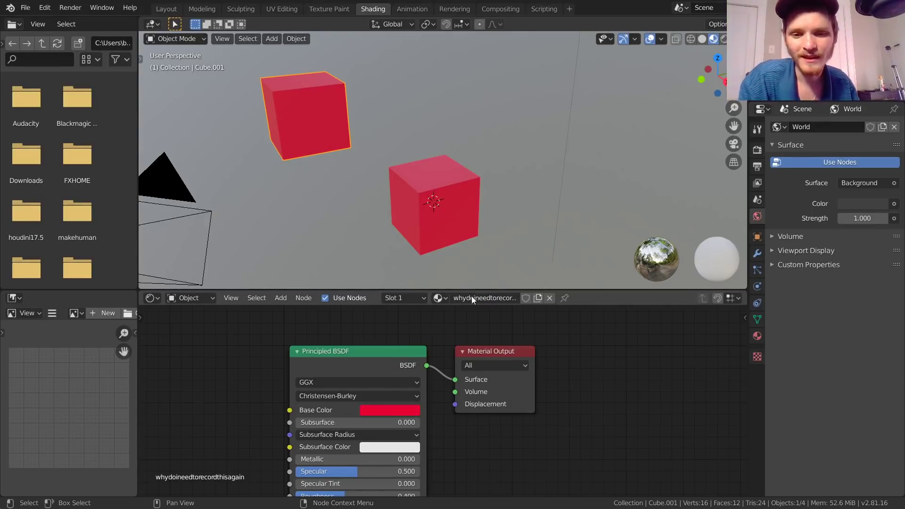
click(440, 297)
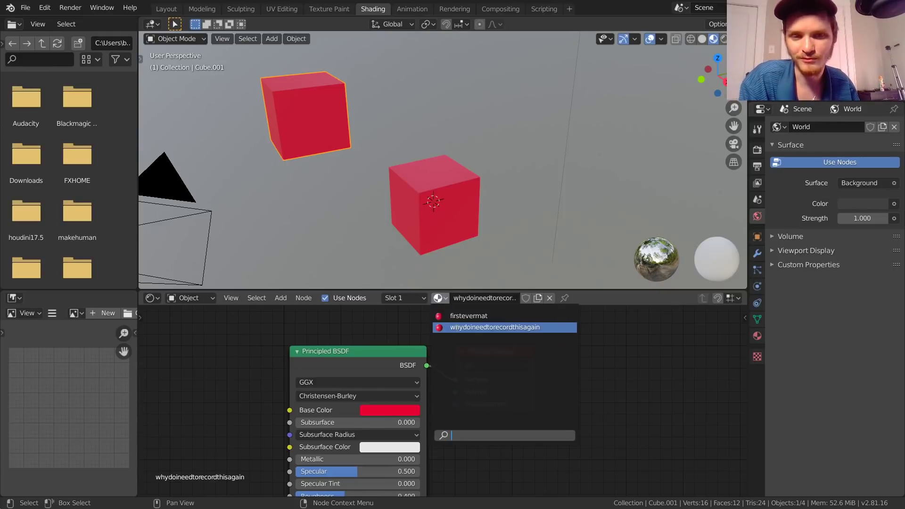
Shift the Principled BSDF node slightly and set the Base Color of whydoineedtorecordthisagain to blue-violet
click(439, 297)
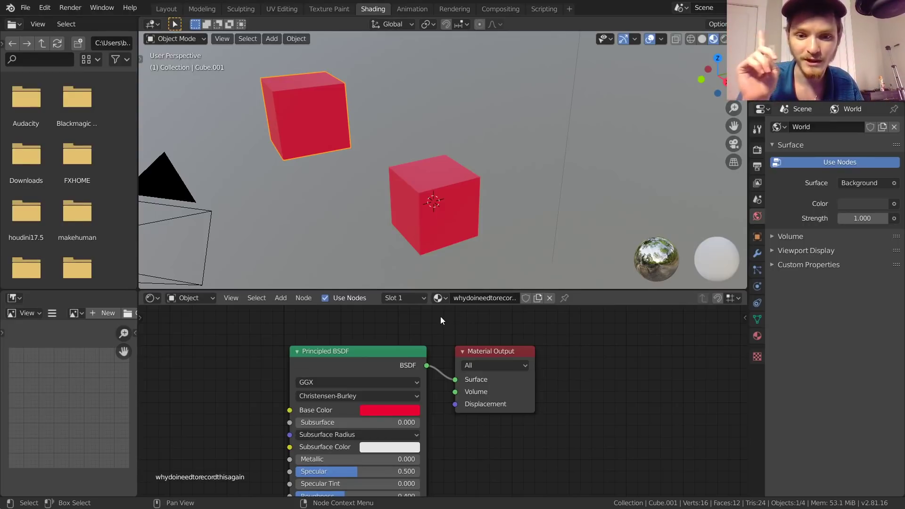
drag(397, 349, 385, 338)
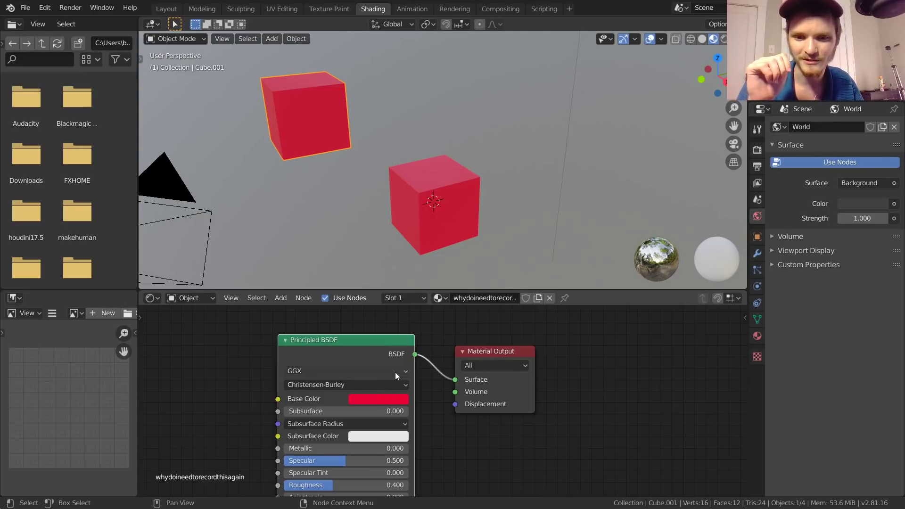
click(383, 399)
drag(395, 308, 430, 258)
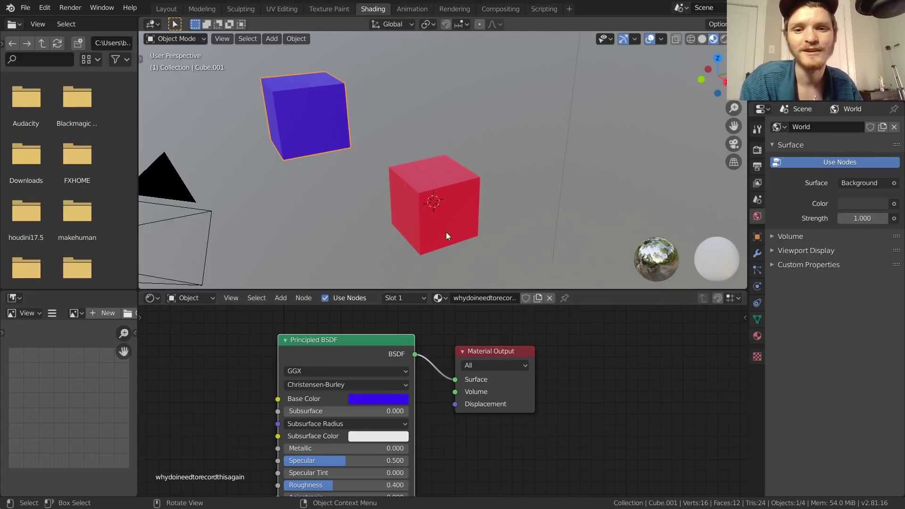
Compare the materials of the two cubes, then set the original cube's firstevermat Base Color to blue
click(439, 212)
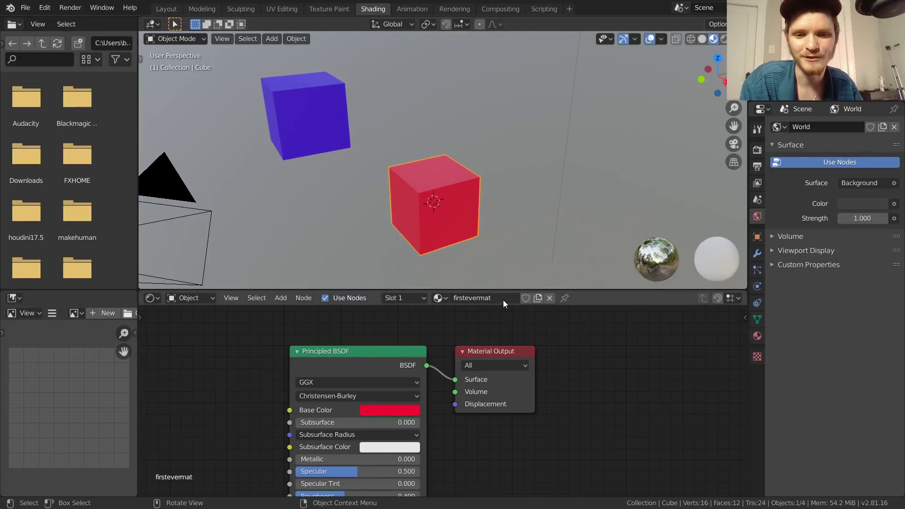
click(289, 112)
click(437, 190)
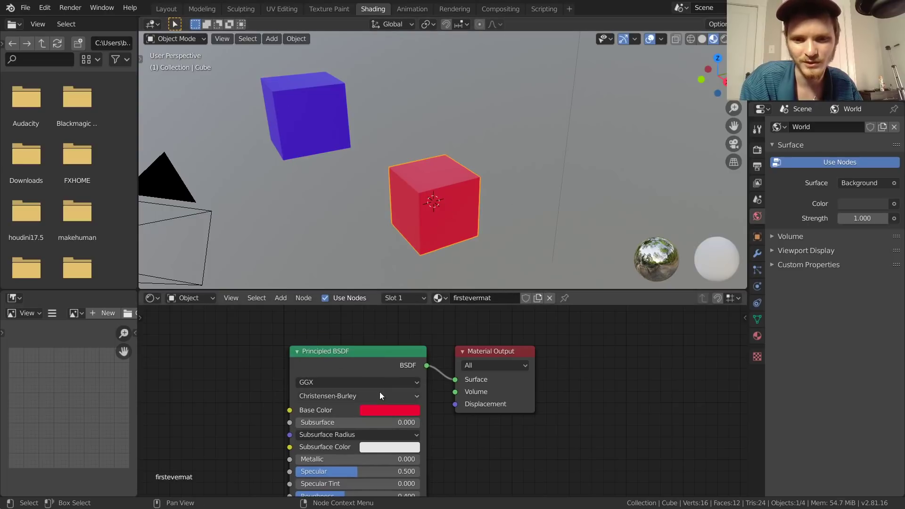
click(395, 409)
drag(419, 272, 445, 268)
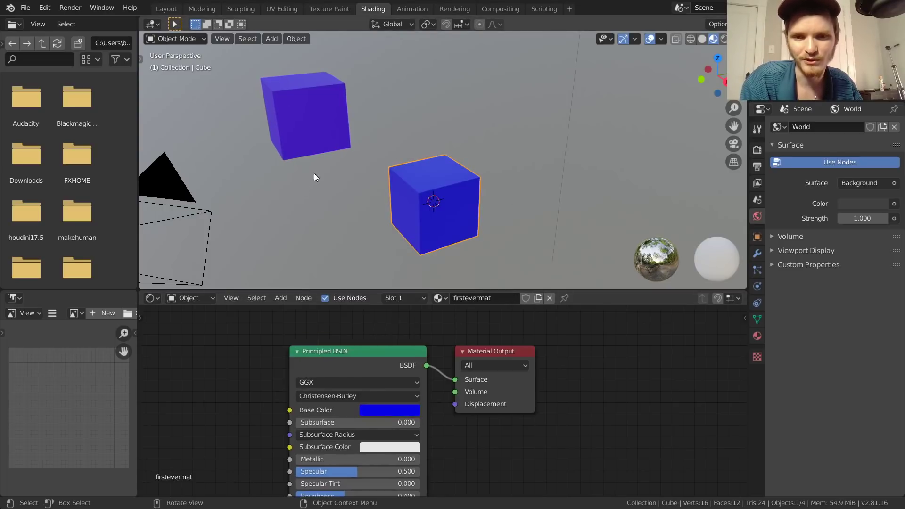
Select the duplicate cube and set the Base Color of its whydoineedtorecordthisagain material to yellow
click(304, 122)
click(361, 400)
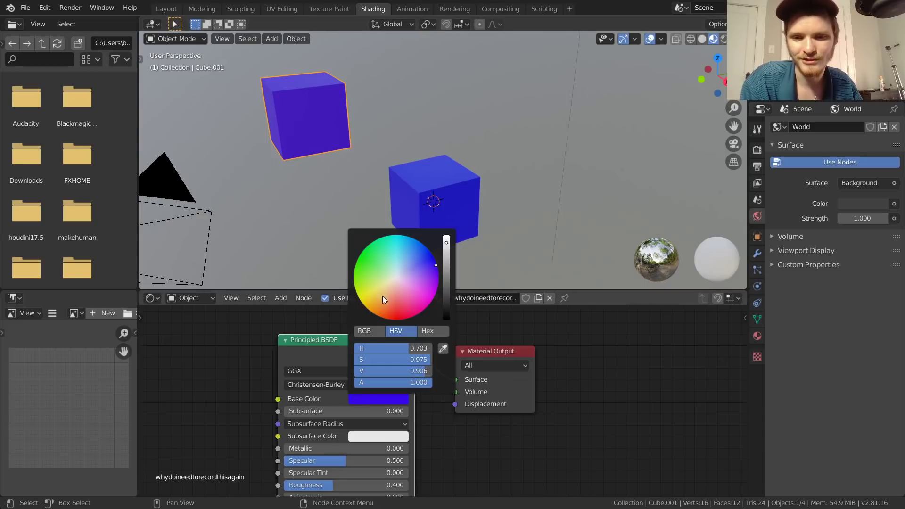
drag(382, 296, 360, 296)
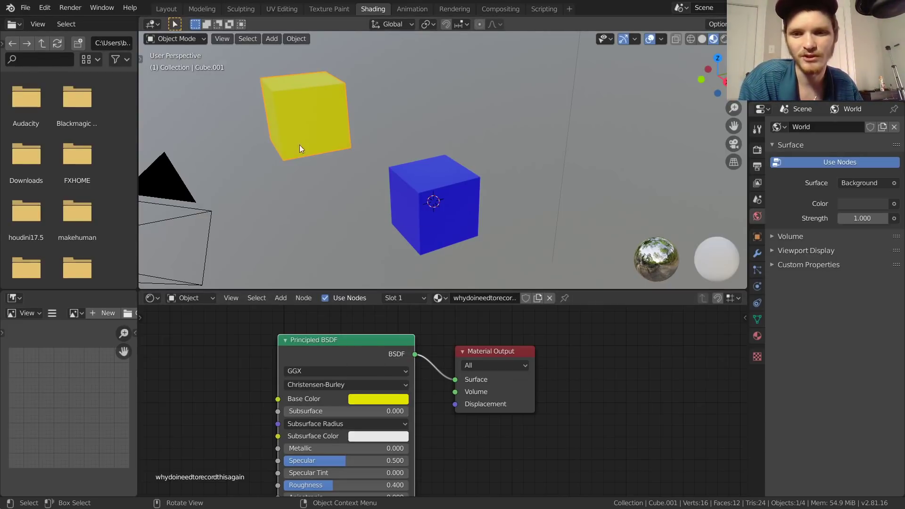
Switch the duplicate cube between firstevermat and whydoineedtorecordthisagain a few times, ending on whydoineedtorecordthisagain
click(439, 298)
click(448, 315)
click(439, 298)
click(460, 327)
click(443, 297)
click(462, 316)
click(440, 297)
click(460, 328)
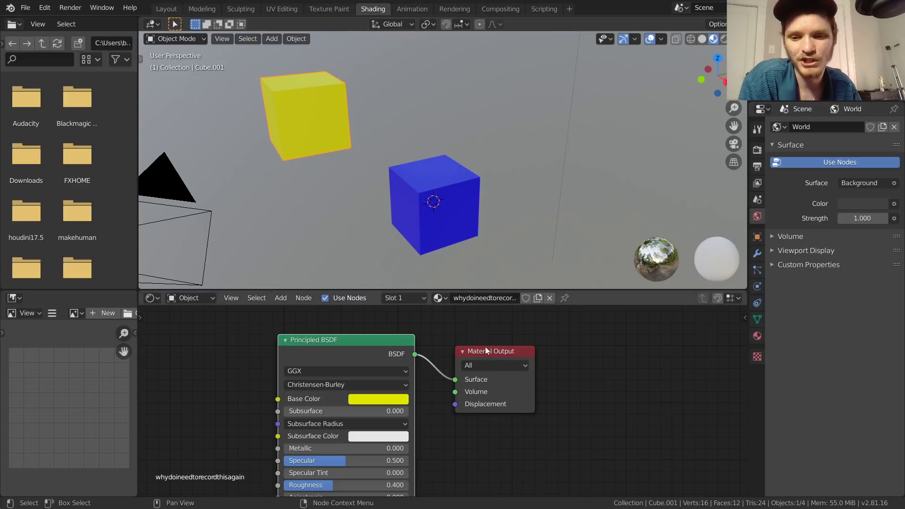
click(396, 298)
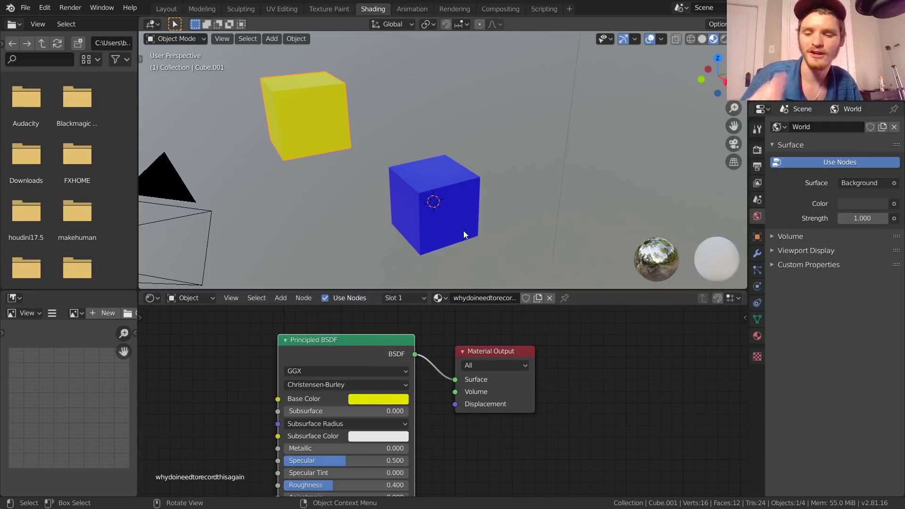
Delete the yellow duplicate cube and select the remaining cube
key(x)
click(292, 129)
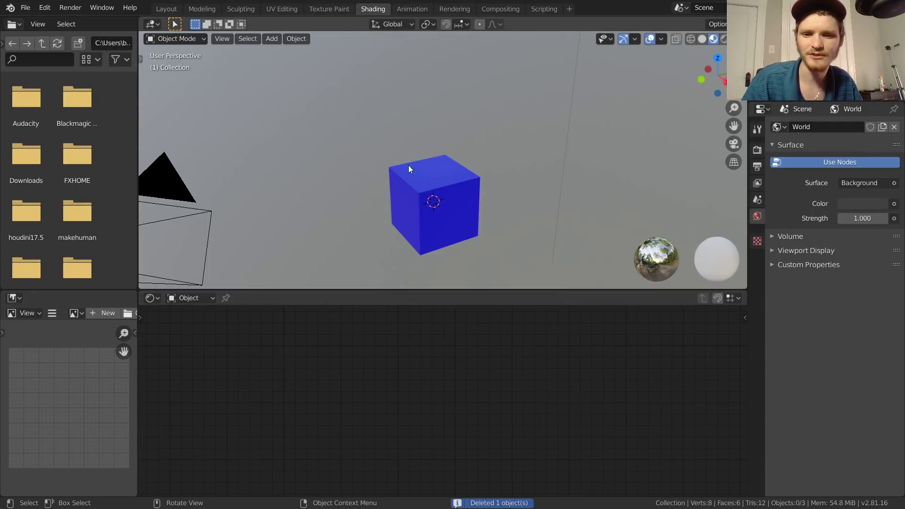
click(438, 182)
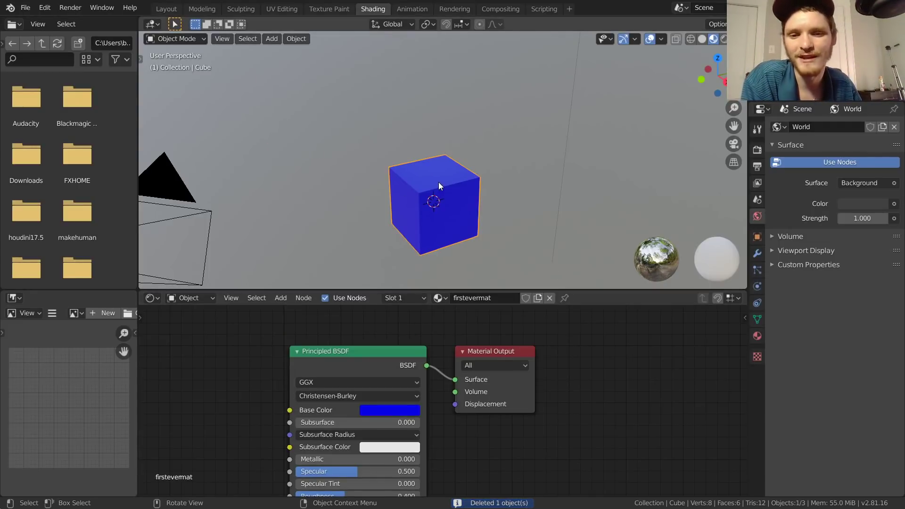
Swap the remaining cube's material between whydoineedtorecordthisagain and firstevermat, finishing with firstevermat assigned
click(437, 298)
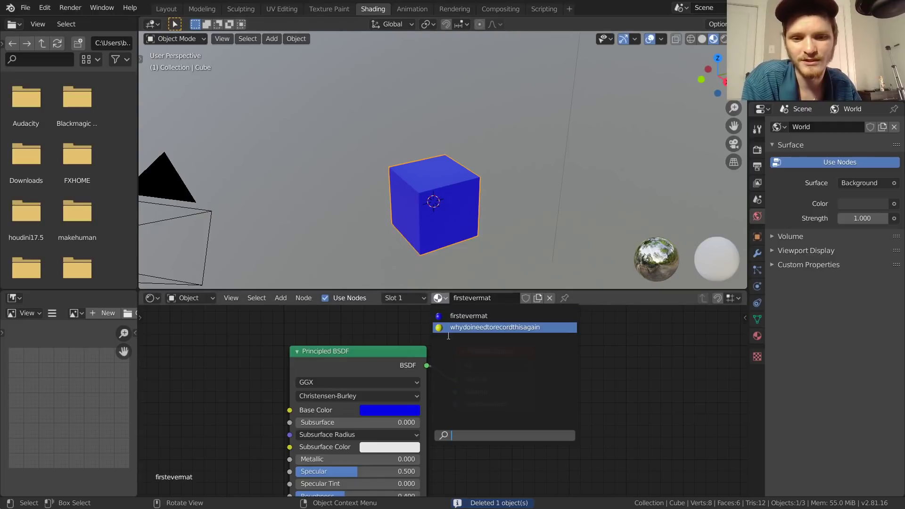
click(485, 325)
click(437, 298)
click(446, 313)
click(437, 298)
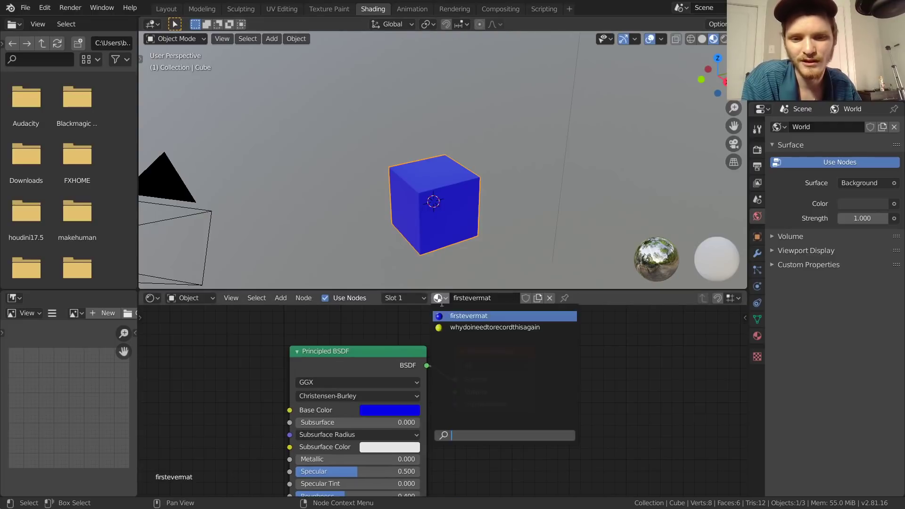
click(452, 325)
click(442, 298)
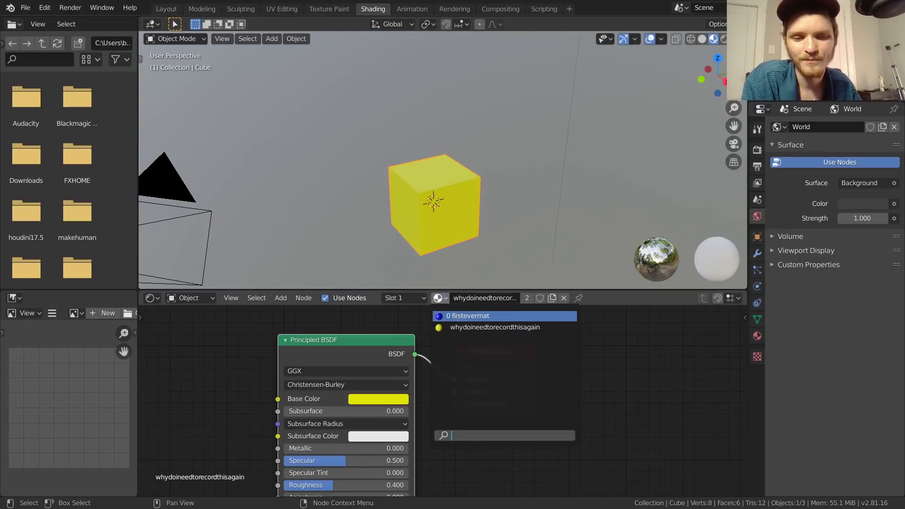
click(456, 315)
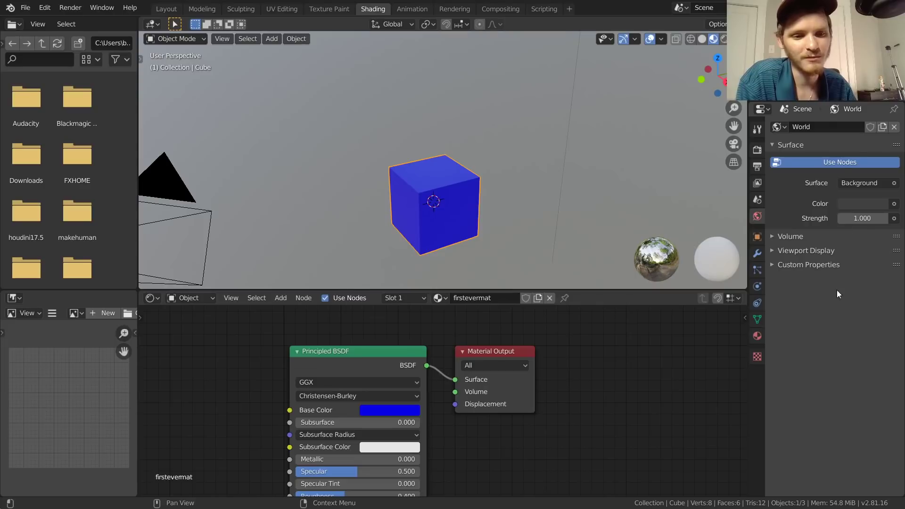
Look at the Layout workspace, then return to Shading and show the cube's material properties
click(172, 8)
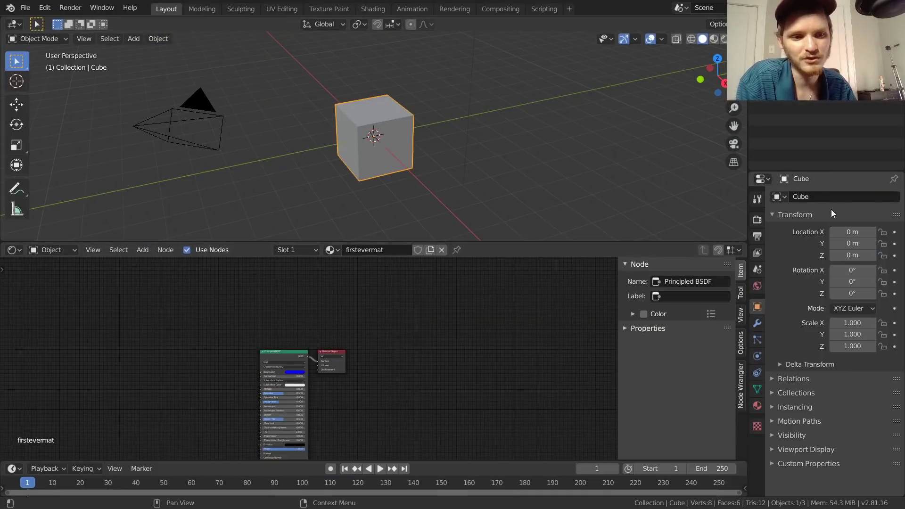
click(369, 9)
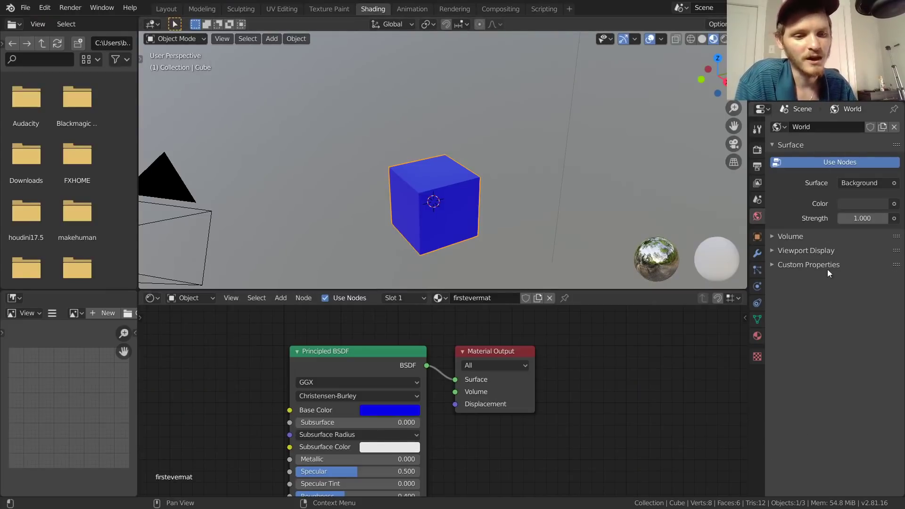
click(757, 335)
scroll(801, 222, down, 5)
scroll(805, 233, down, 5)
scroll(805, 233, up, 8)
scroll(518, 351, up, 1)
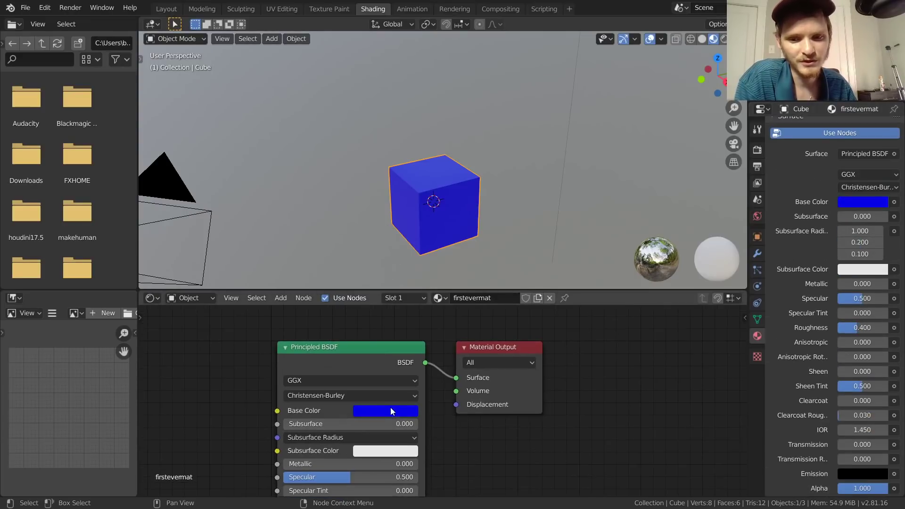
Set firstevermat's Base Color to red from the material properties instead of the shader node
click(871, 202)
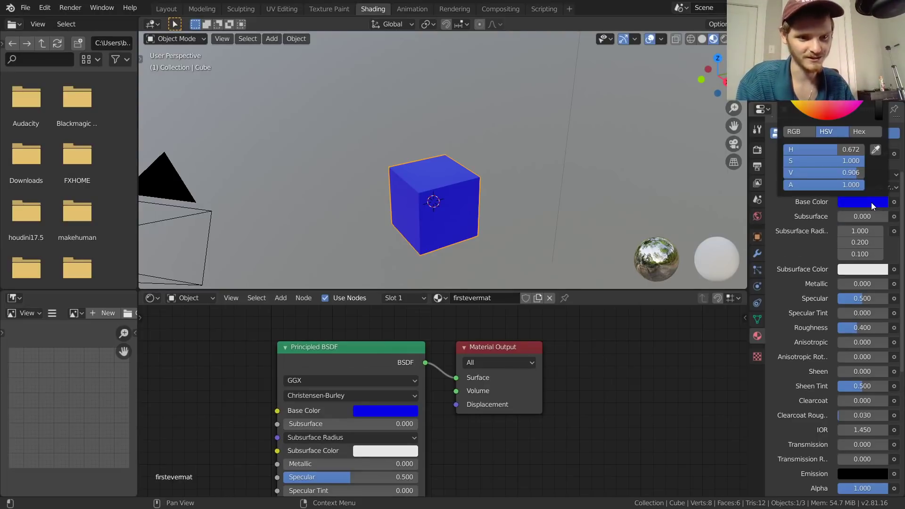
click(824, 112)
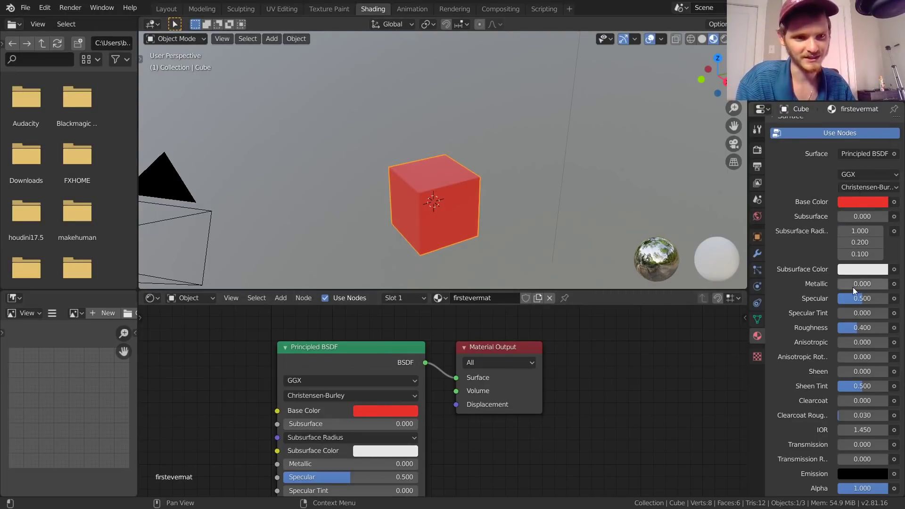
scroll(859, 277, up, 5)
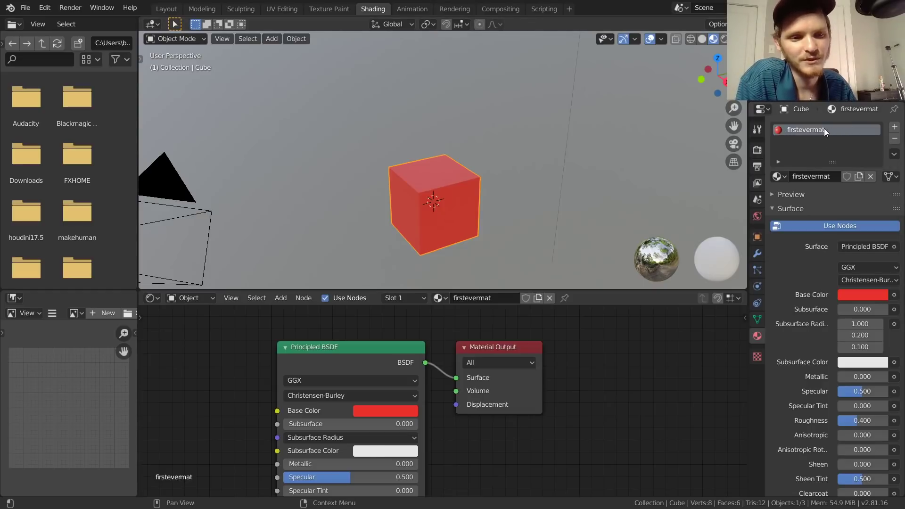
Try swapping the cube's material to whydoineedtorecordthisagain from the material properties, then reassign firstevermat
click(782, 175)
click(754, 208)
click(779, 177)
click(764, 194)
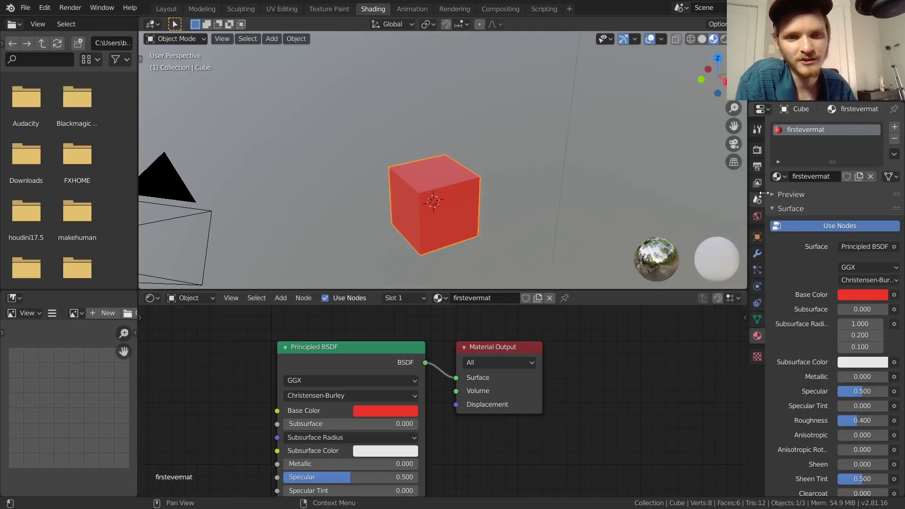
Add a second material slot to the cube and assign whydoineedtorecordthisagain to it
click(894, 127)
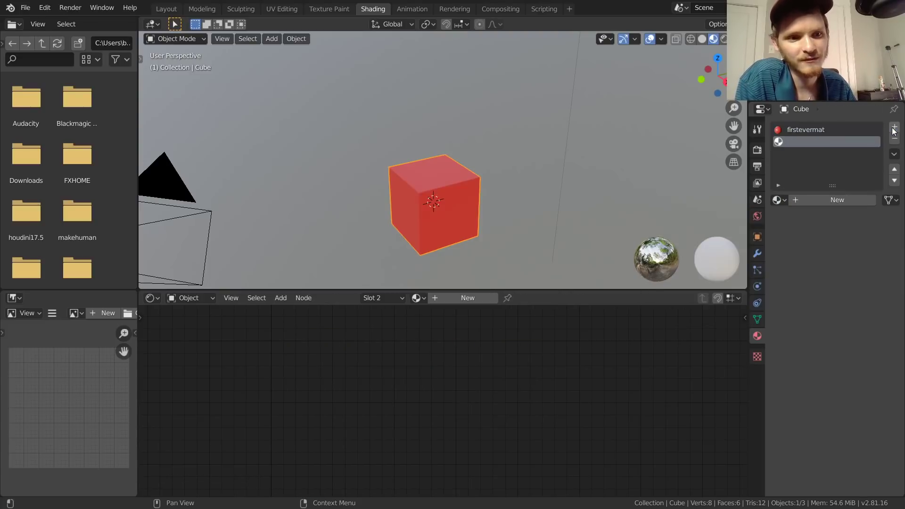
click(807, 130)
click(803, 142)
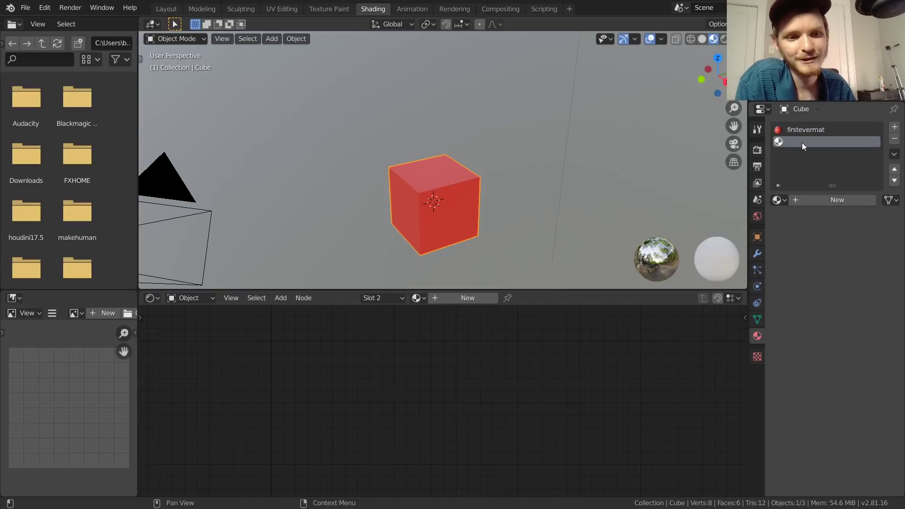
click(778, 200)
click(735, 231)
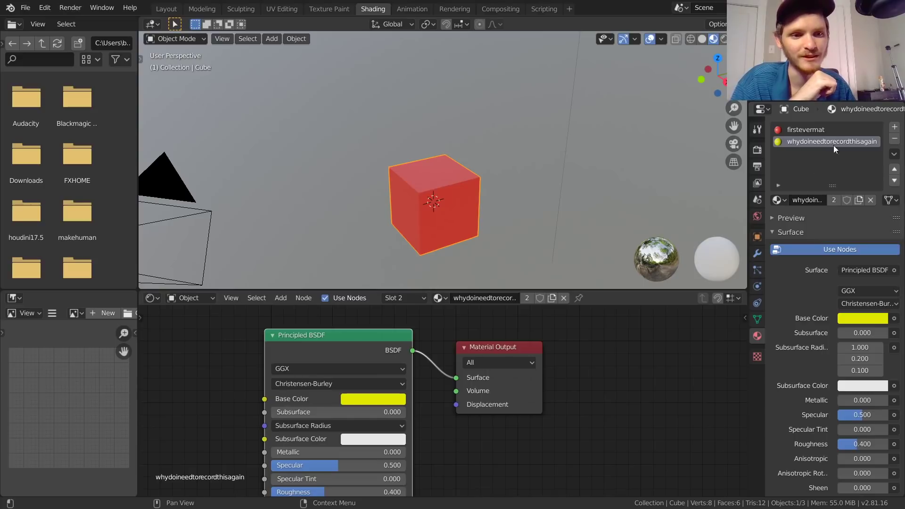
Move the whydoineedtorecordthisagain slot above firstevermat and view each slot's material, ending on whydoineedtorecordthisagain
click(894, 169)
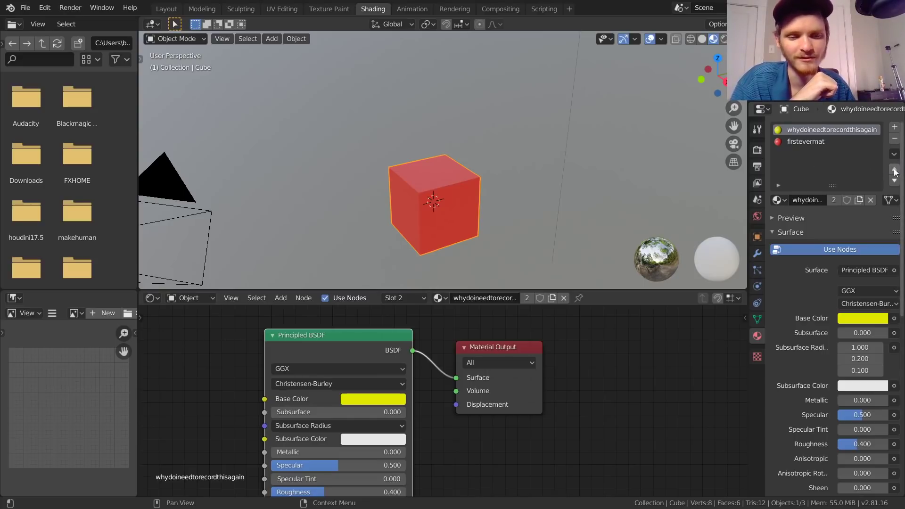
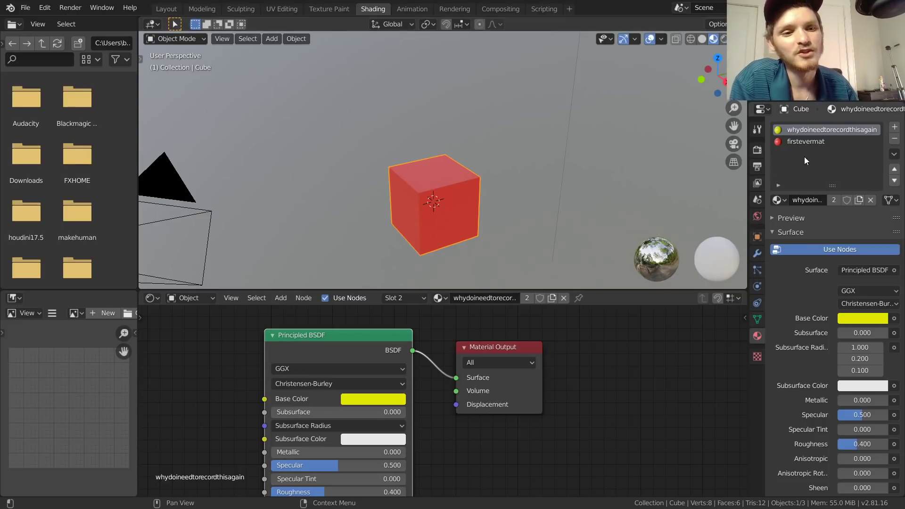
click(810, 142)
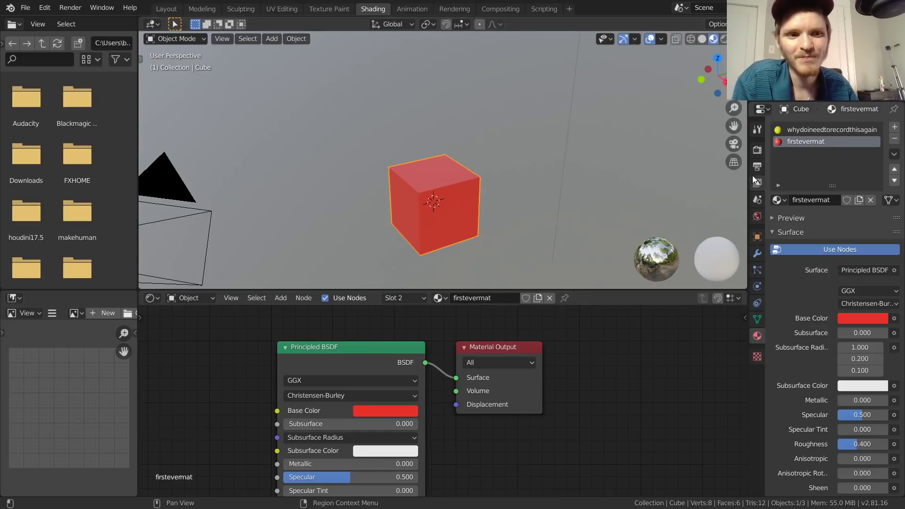
click(807, 130)
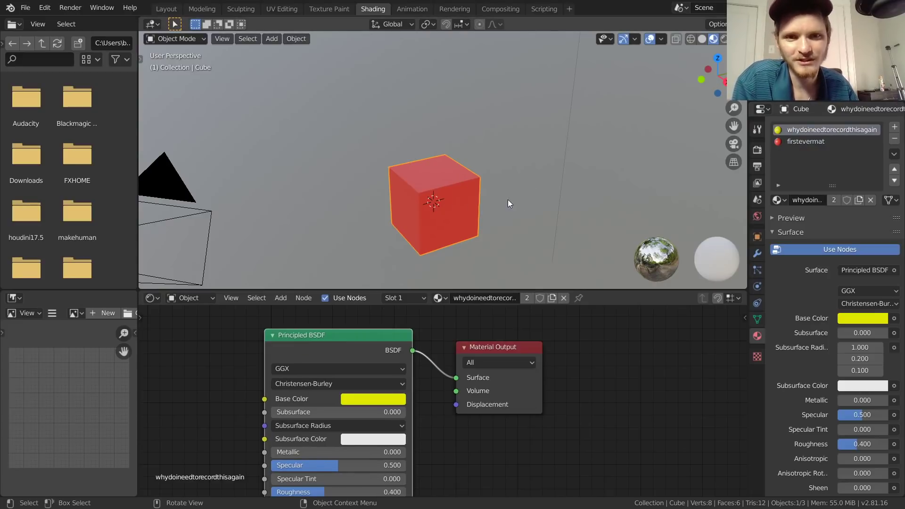
Enter Edit Mode on the cube, make the firstevermat slot active and deselect all of the cube's geometry
scroll(451, 212, up, 3)
middle_drag(458, 208, 435, 174)
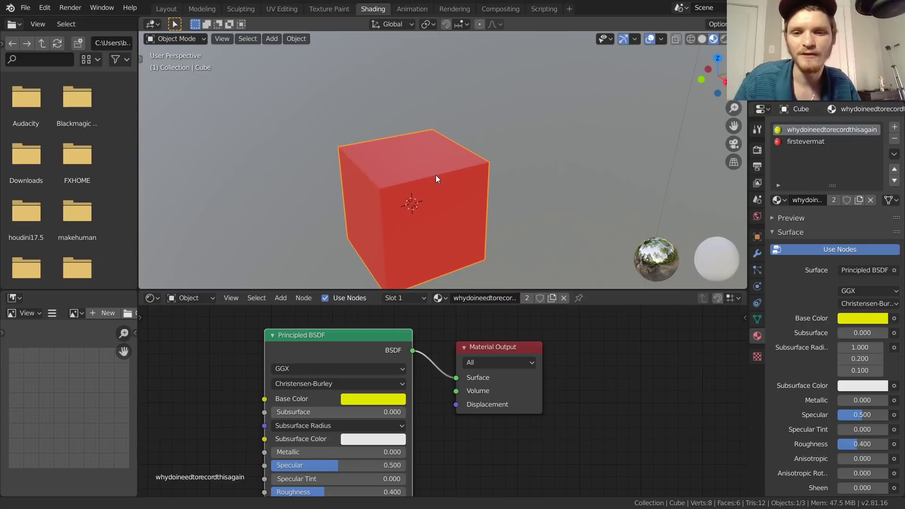
key(Tab)
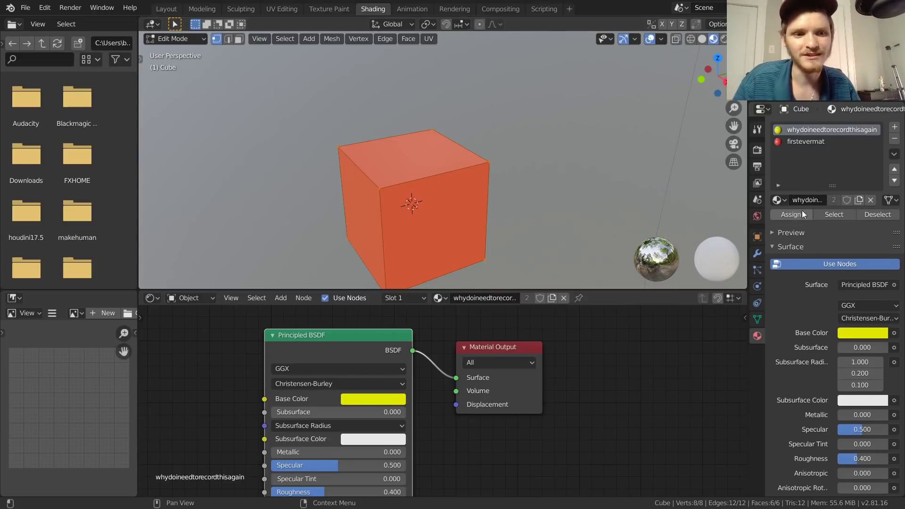
key(Tab)
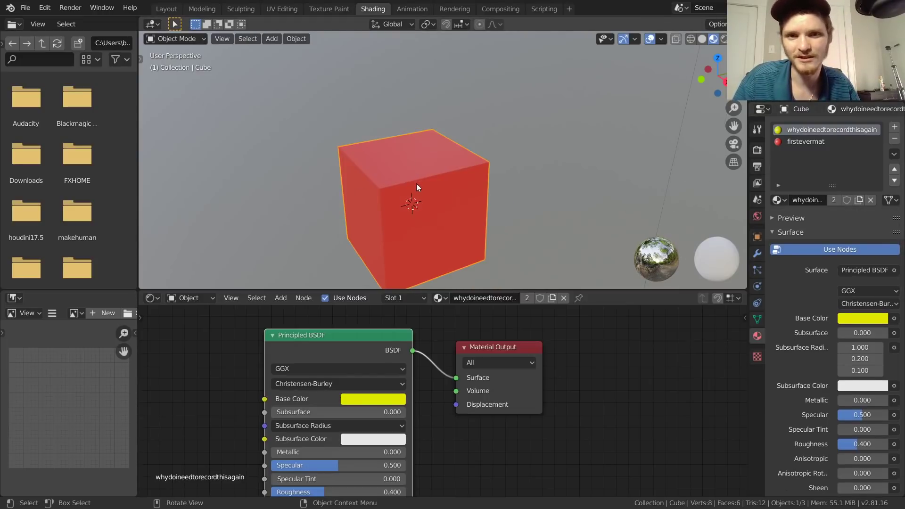
key(Tab)
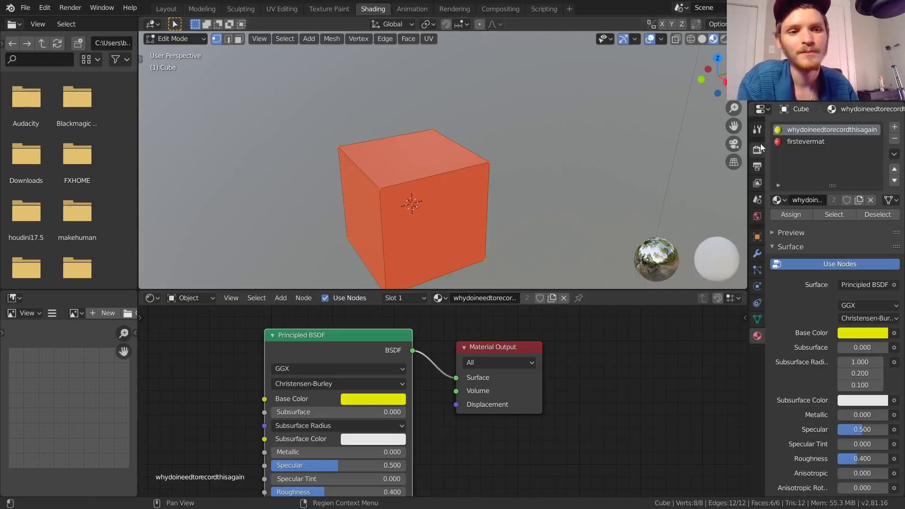
click(796, 142)
click(518, 129)
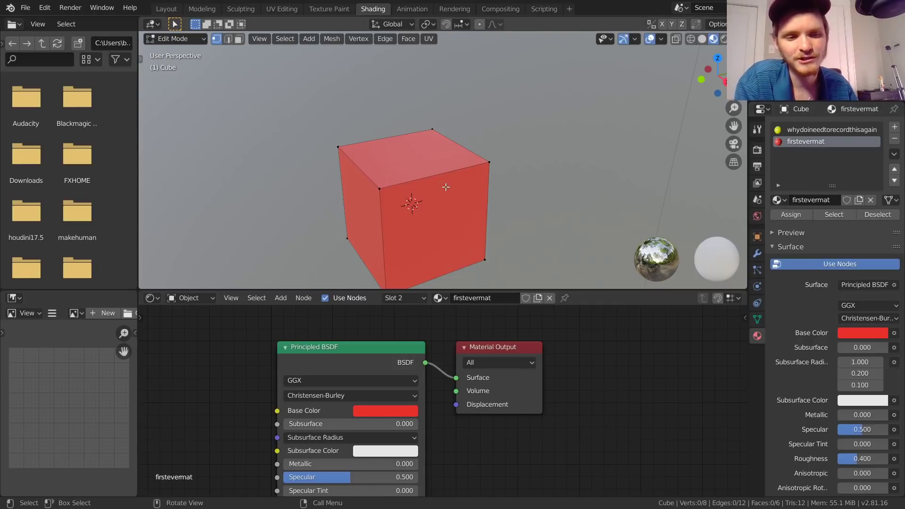
Select the cube geometry assigned to firstevermat, clear the selection and make the whydoineedtorecordthisagain slot active
click(834, 214)
middle_drag(375, 173, 364, 182)
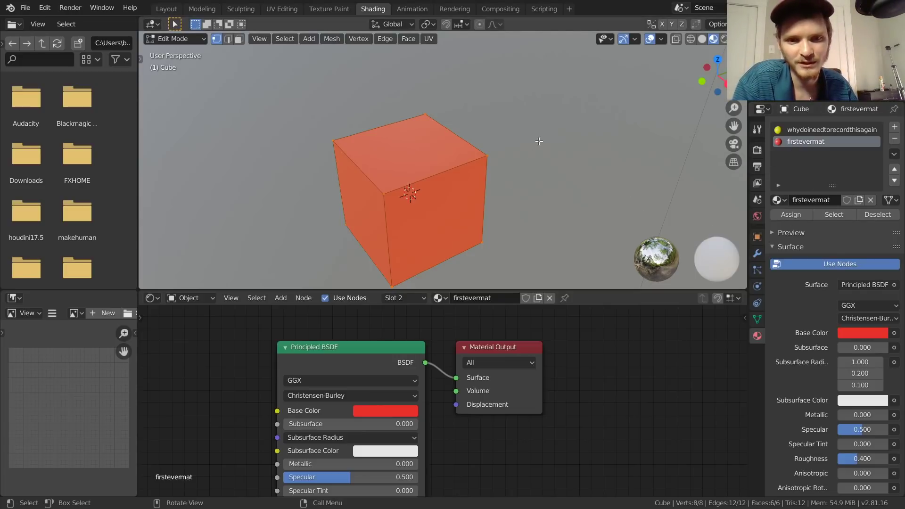
key(alt+a)
click(796, 132)
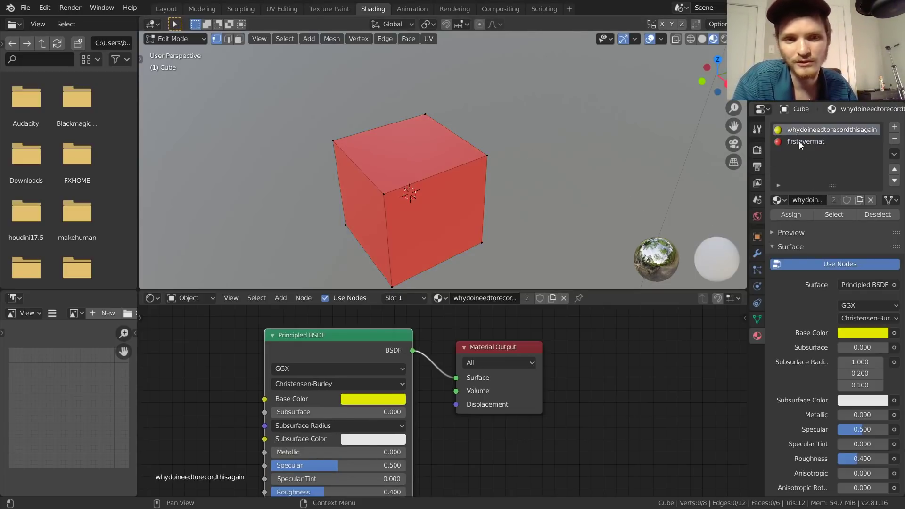
middle_drag(358, 156, 420, 182)
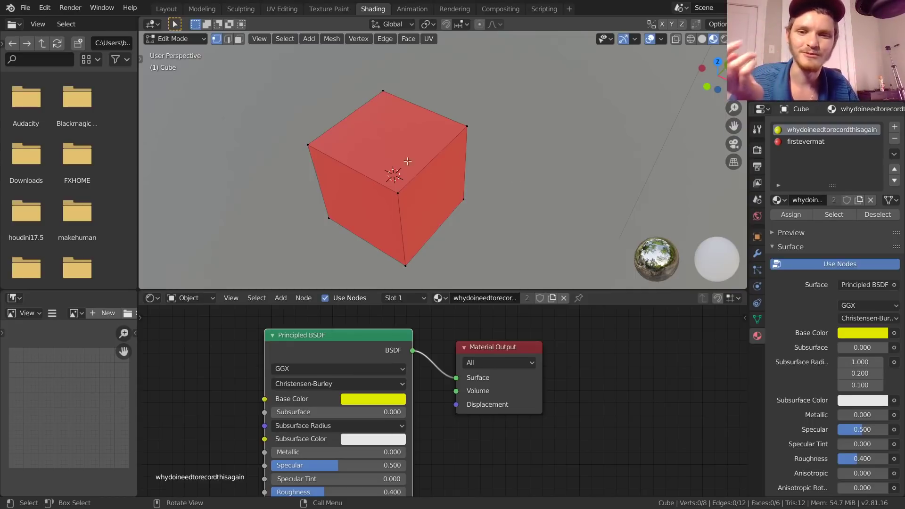
In face select mode, select a side face and the top face of the cube one at a time to view their material slots
click(380, 131)
click(442, 189)
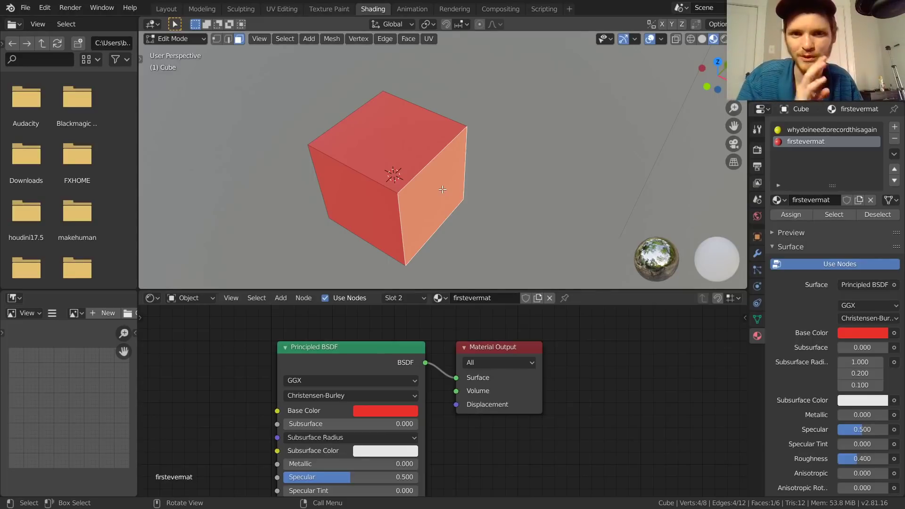
click(394, 123)
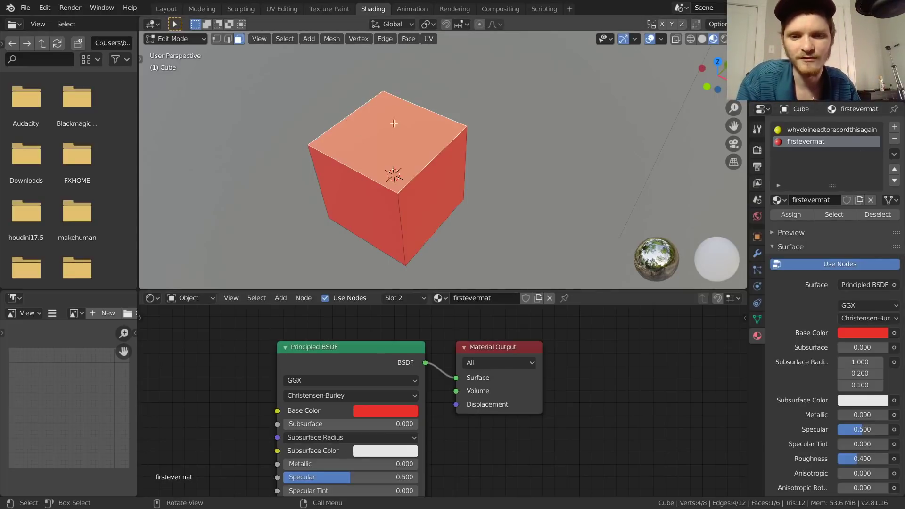
middle_drag(419, 161, 424, 139)
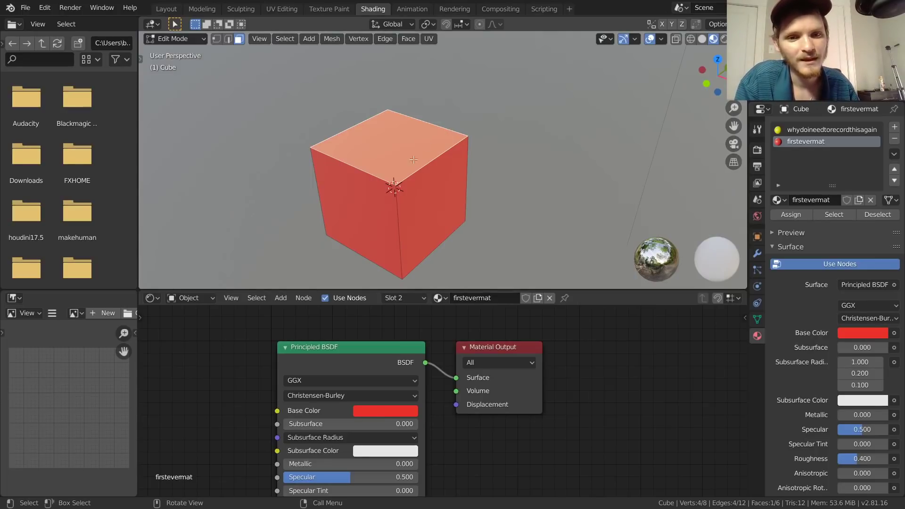
Compare the two material slots, select the cube's top face and assign whydoineedtorecordthisagain to it
click(807, 131)
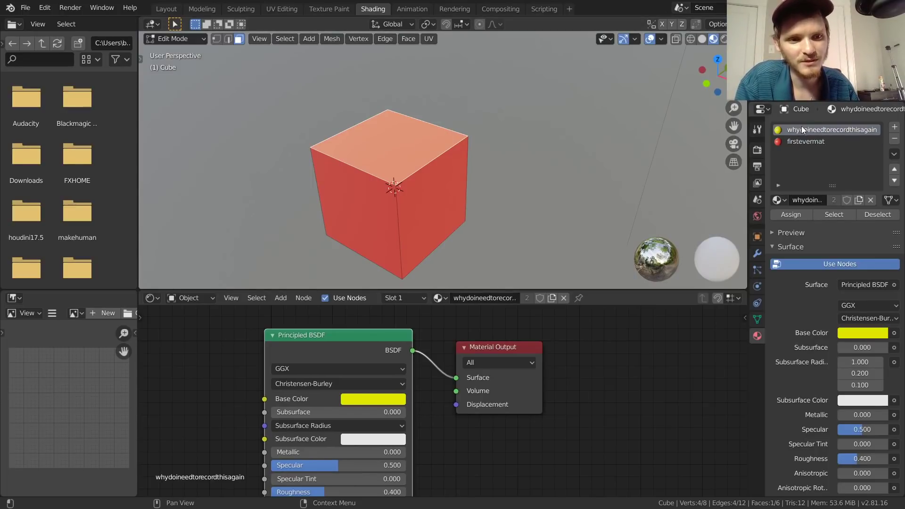
click(848, 143)
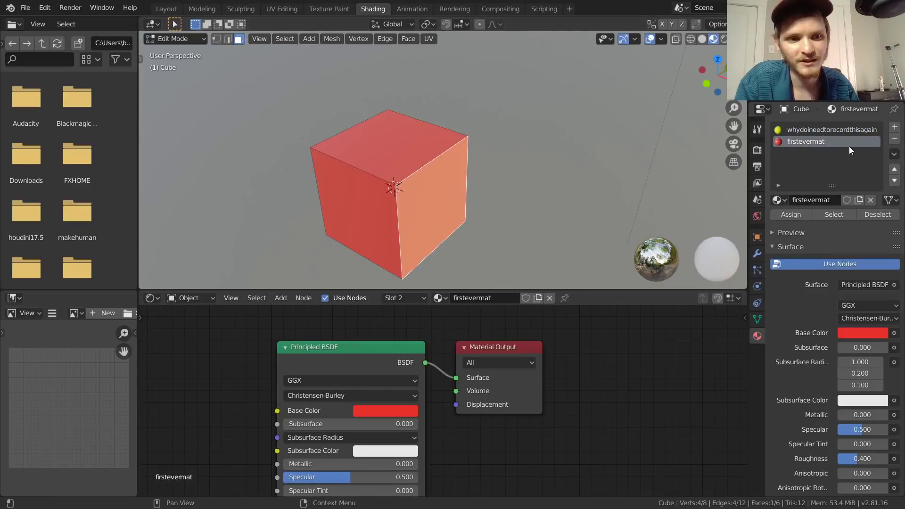
click(390, 133)
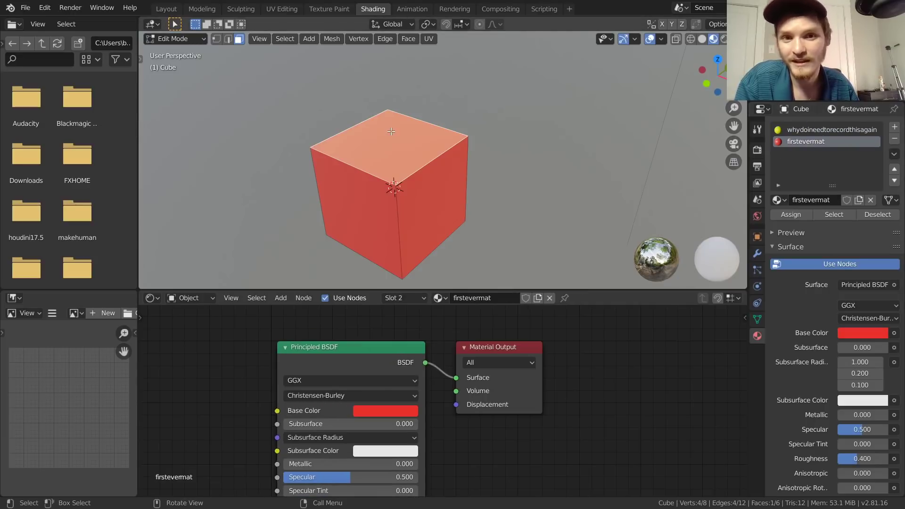
click(805, 129)
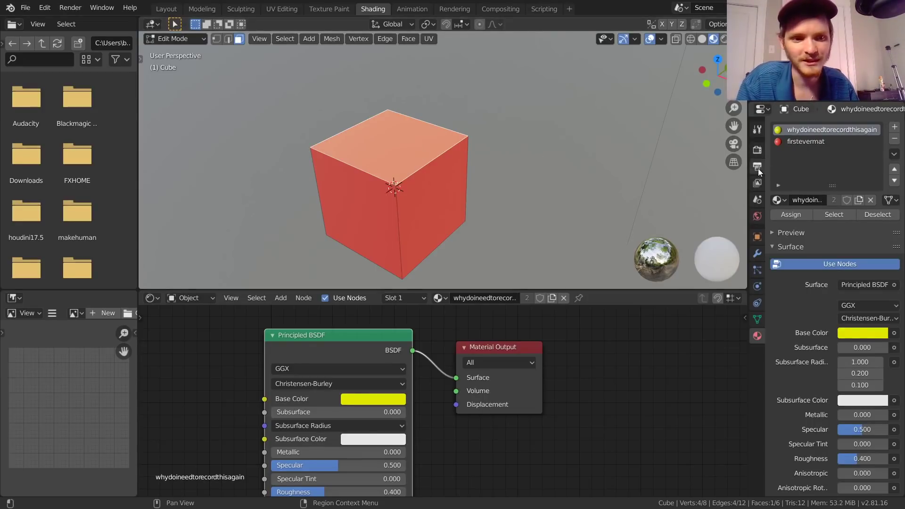
click(791, 215)
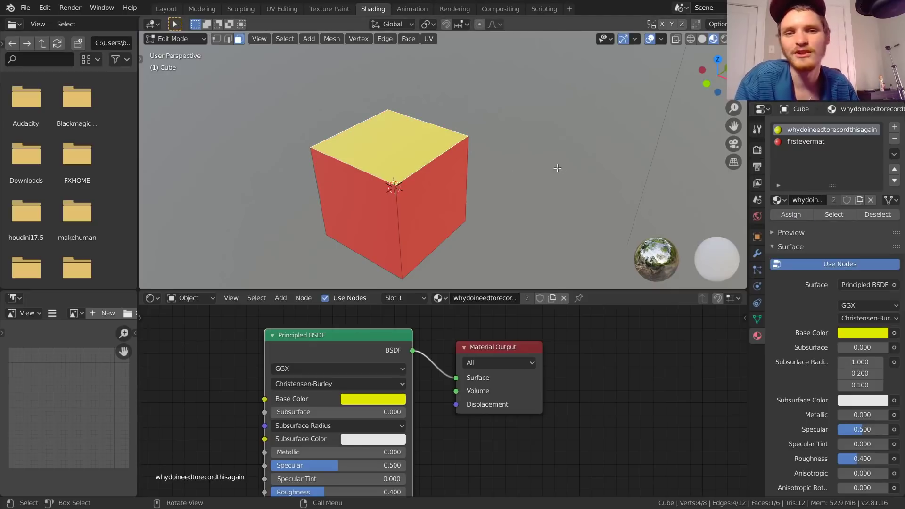
Deselect all faces and return to Object Mode to view the two-material cube
key(alt+a)
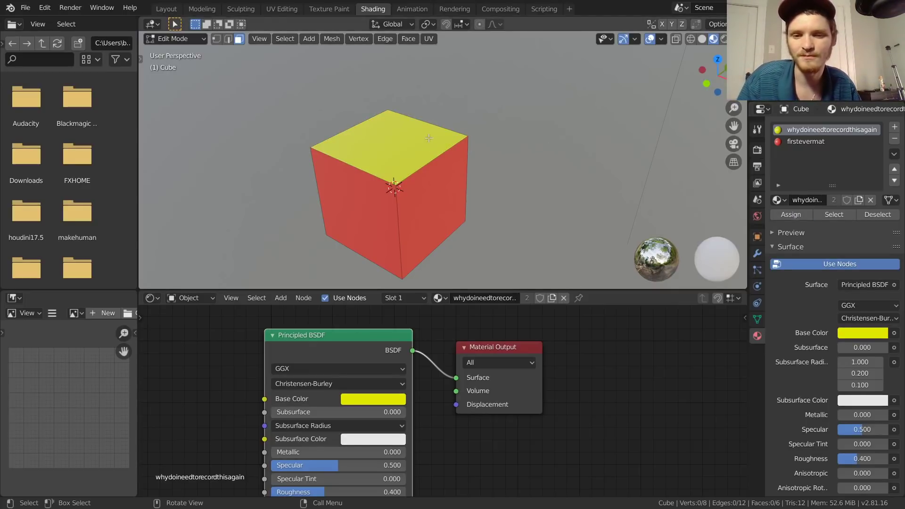
key(Tab)
scroll(433, 157, down, 3)
mouse_move(428, 164)
middle_down()
mouse_move(482, 114)
mouse_move(431, 90)
mouse_move(401, 166)
mouse_move(414, 166)
middle_up()
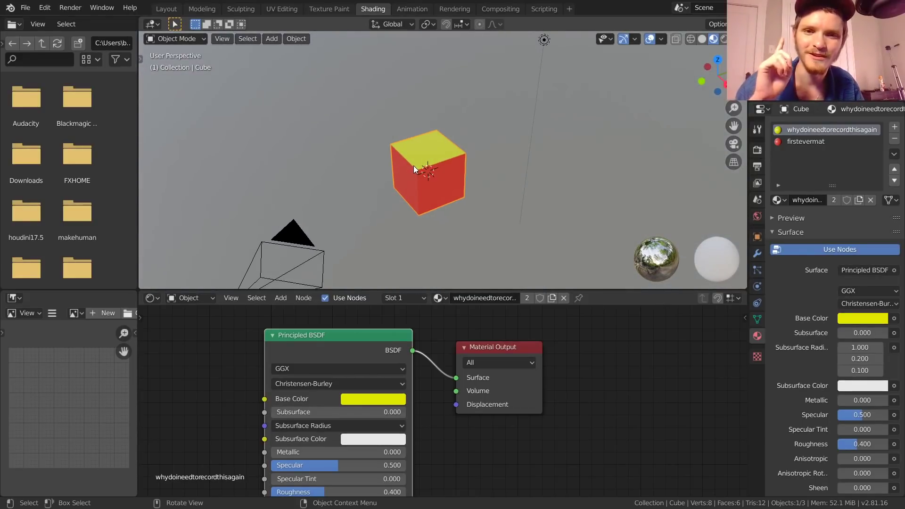
scroll(413, 166, up, 5)
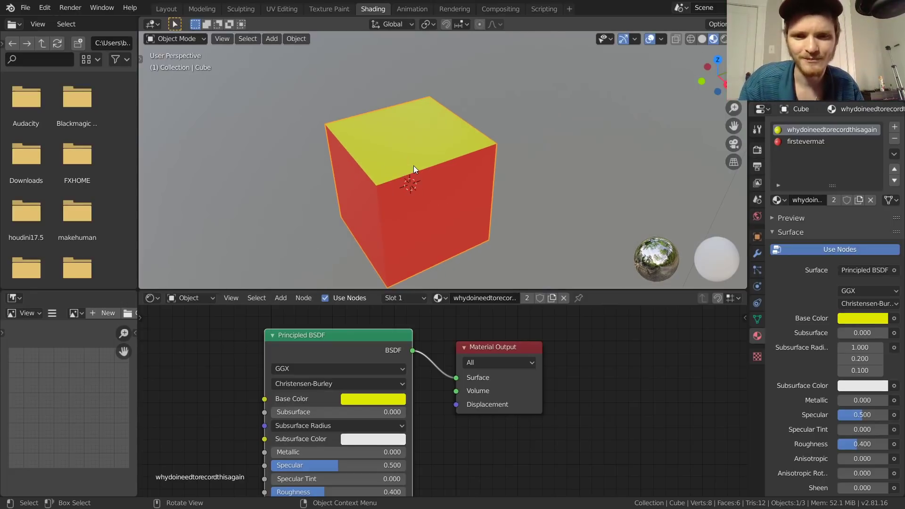
In Edit Mode, select the faces using whydoineedtorecordthisagain, clear them, and select the faces using firstevermat
key(Tab)
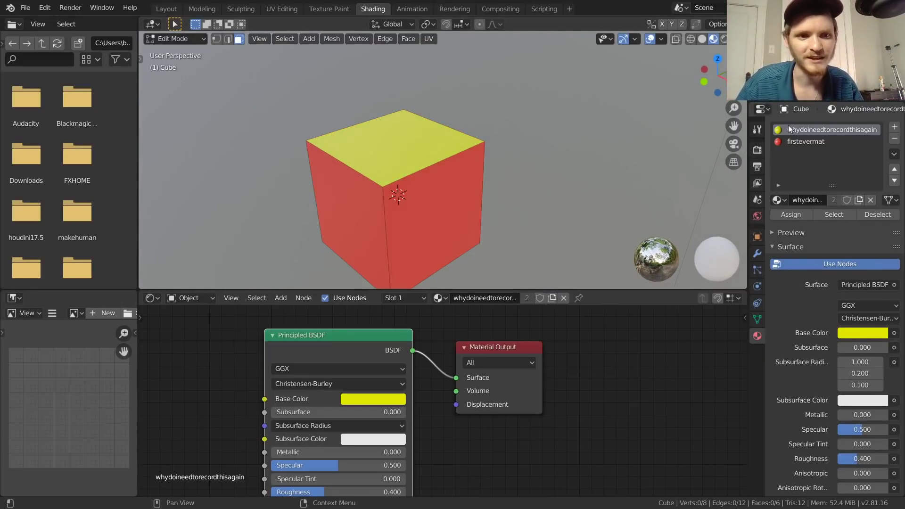
click(829, 213)
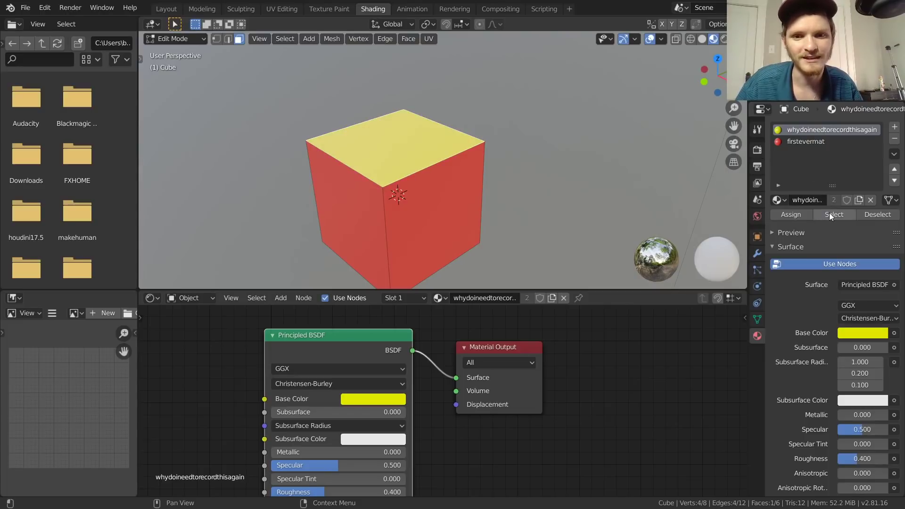
click(617, 166)
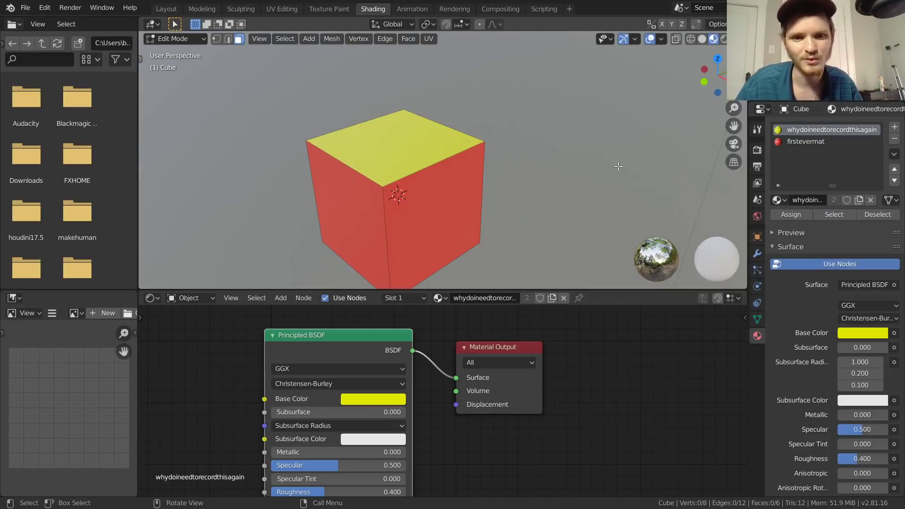
click(796, 142)
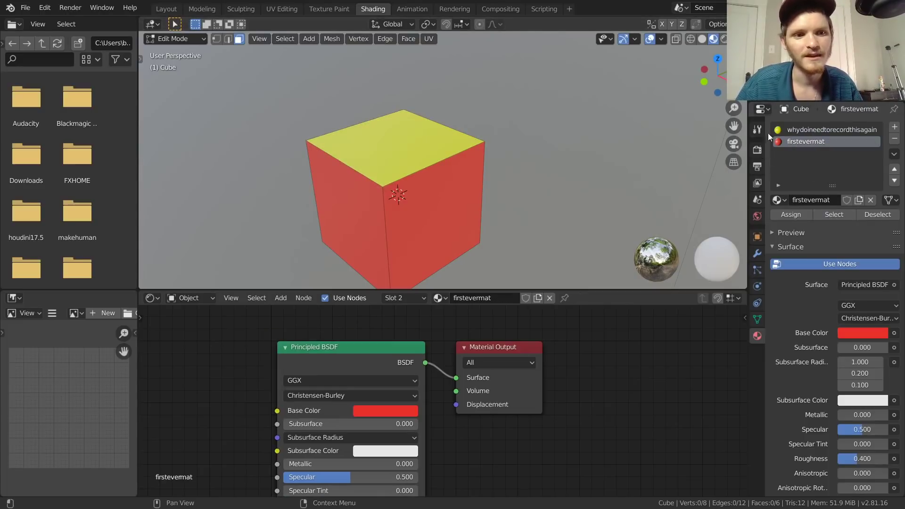
click(829, 215)
mouse_move(471, 142)
middle_down()
mouse_move(461, 155)
mouse_move(471, 148)
middle_up()
click(796, 130)
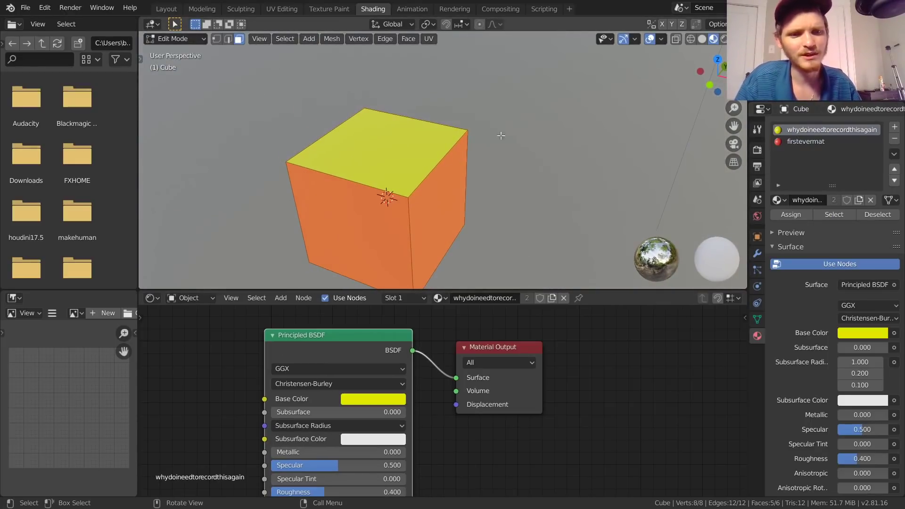
Select the cube's top face and two adjacent side faces, assign whydoineedtorecordthisagain to them and return to Object Mode
shift+click(390, 196)
shift+click(374, 217)
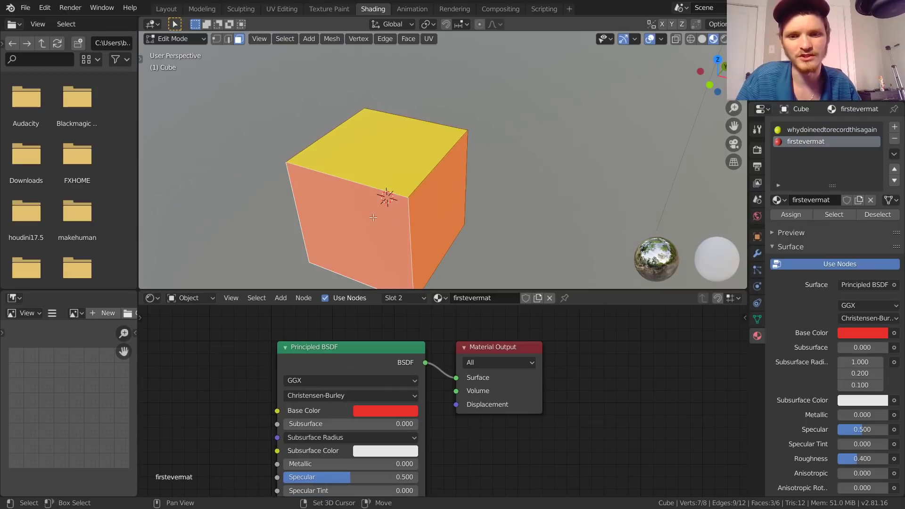
click(799, 131)
click(796, 214)
mouse_move(410, 193)
middle_down()
mouse_move(554, 77)
mouse_move(571, 132)
mouse_move(375, 172)
middle_up()
key(Tab)
scroll(447, 176, up, 3)
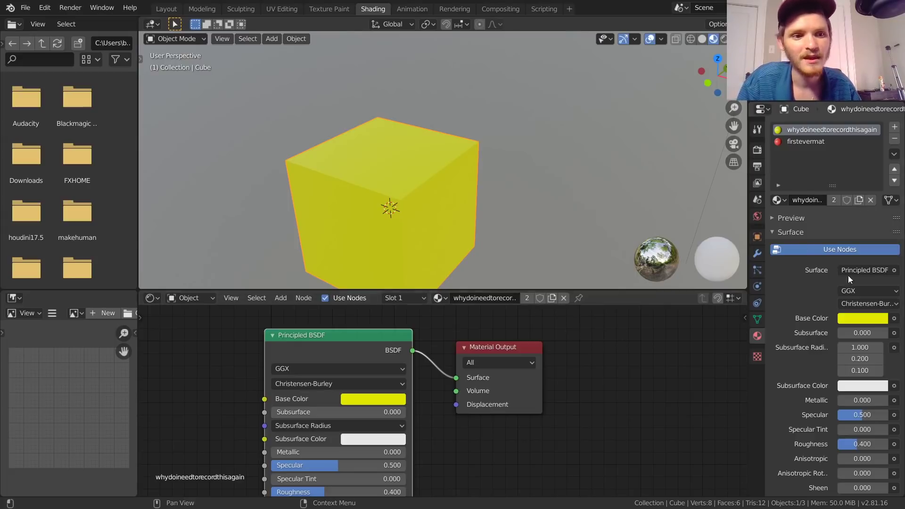
Make an independent copy of the whydoineedtorecordthisagain material on the cube and name it blue
click(858, 200)
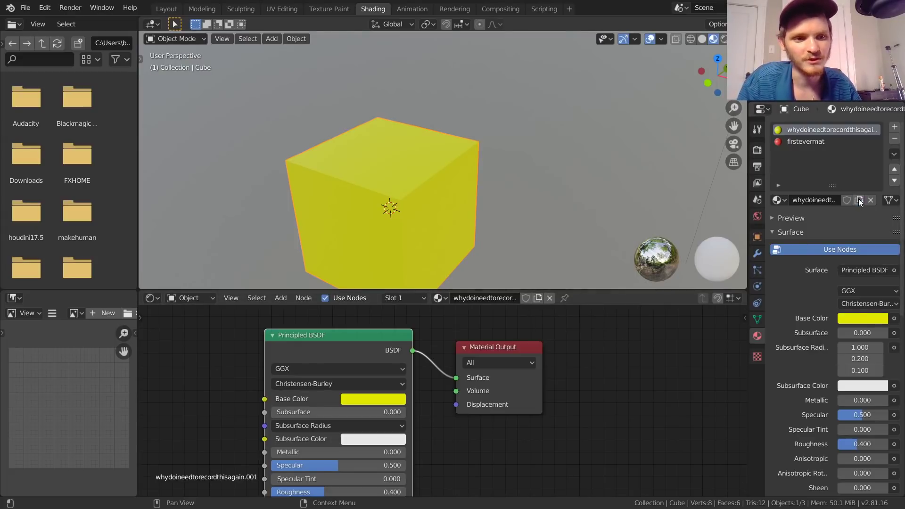
click(813, 201)
text(blue)
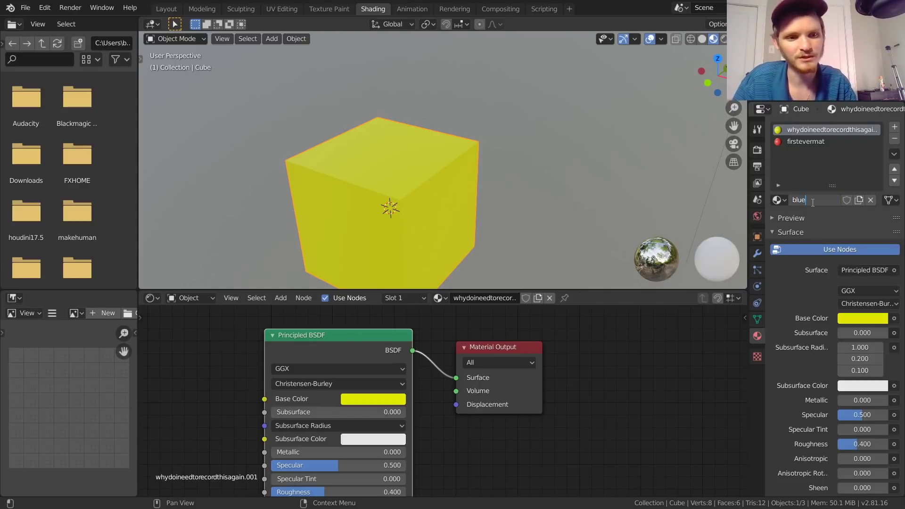
key(Return)
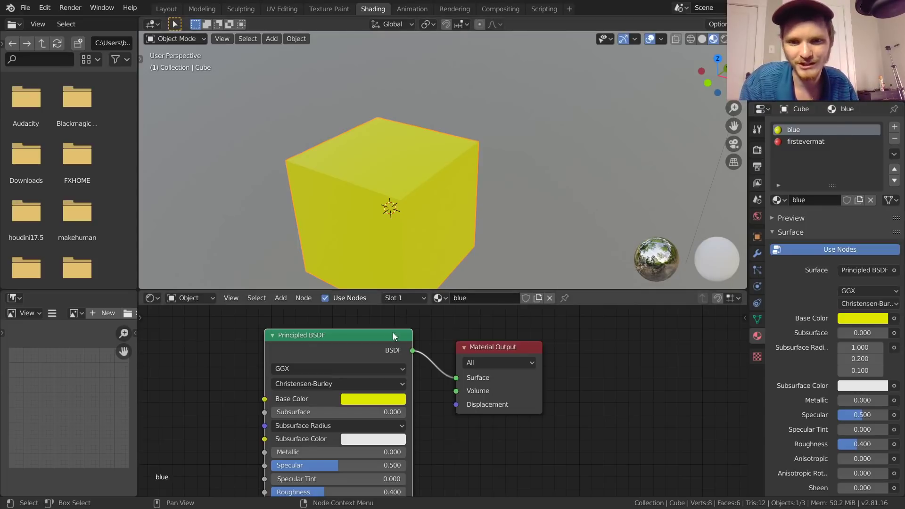
Move the blue material's Principled BSDF node slightly, and compare it with whydoineedtorecordthisagain before reassigning blue to the slot
drag(369, 341, 353, 337)
click(438, 298)
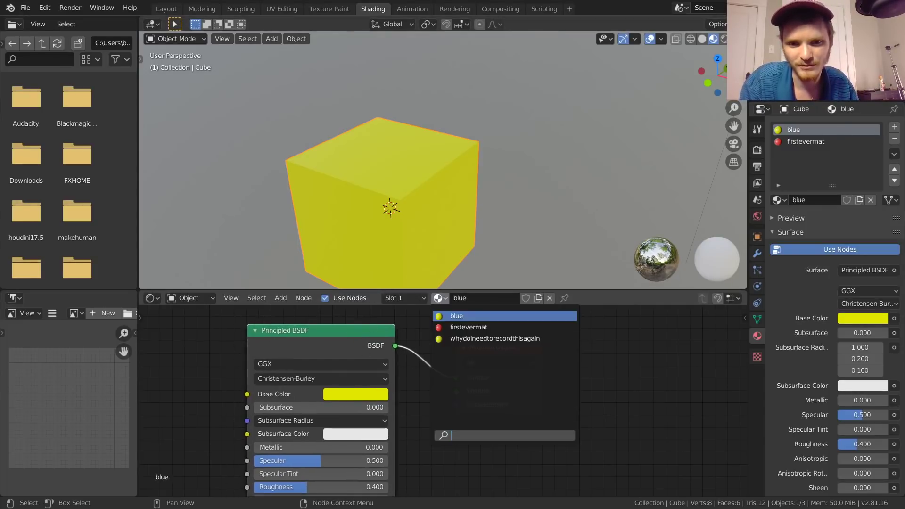
click(450, 338)
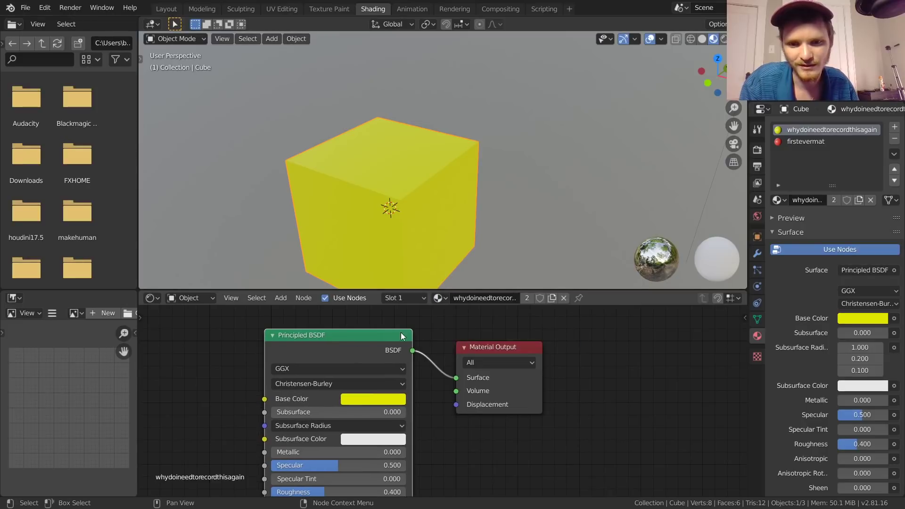
click(438, 297)
click(452, 315)
Set the blue material's base color to a bright sky blue, about hue 0.555 and saturation 0.933, and inspect the cube from several sides
click(360, 391)
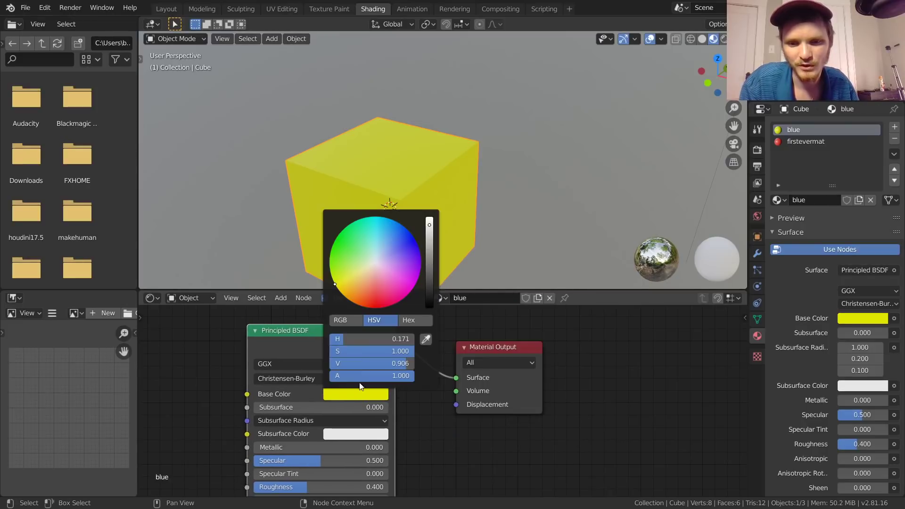
click(386, 242)
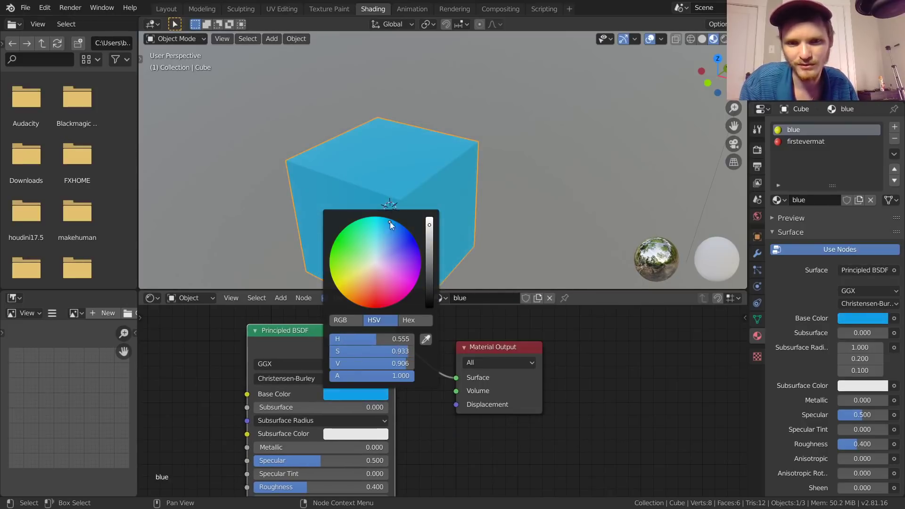
scroll(386, 194, down, 3)
middle_drag(386, 194, 467, 149)
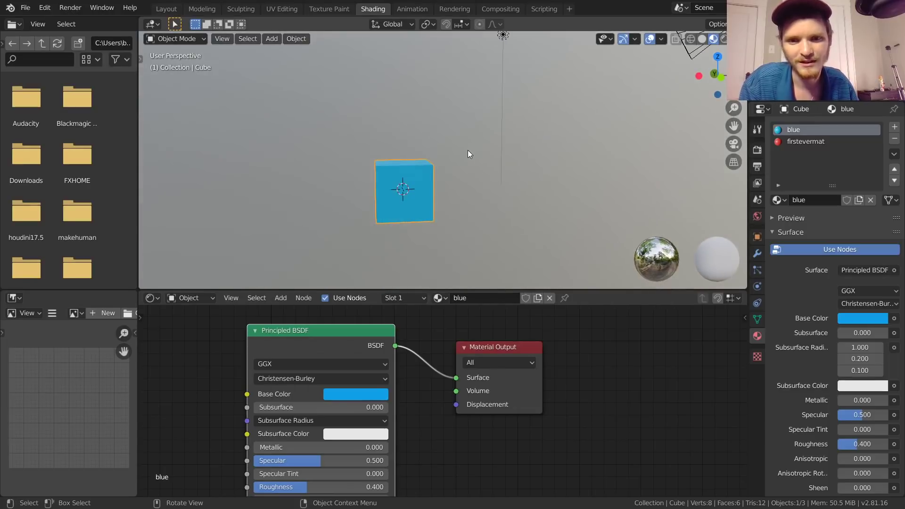
scroll(406, 186, up, 4)
scroll(395, 195, down, 3)
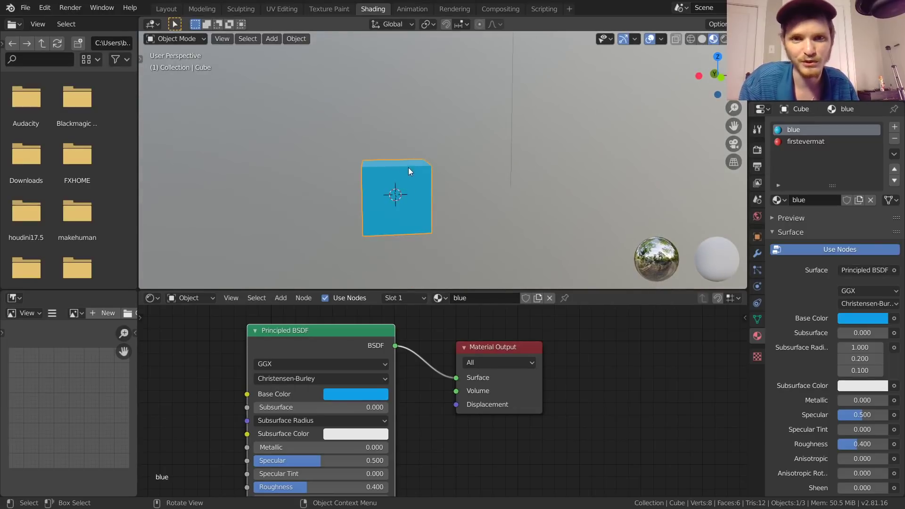
middle_drag(408, 167, 397, 196)
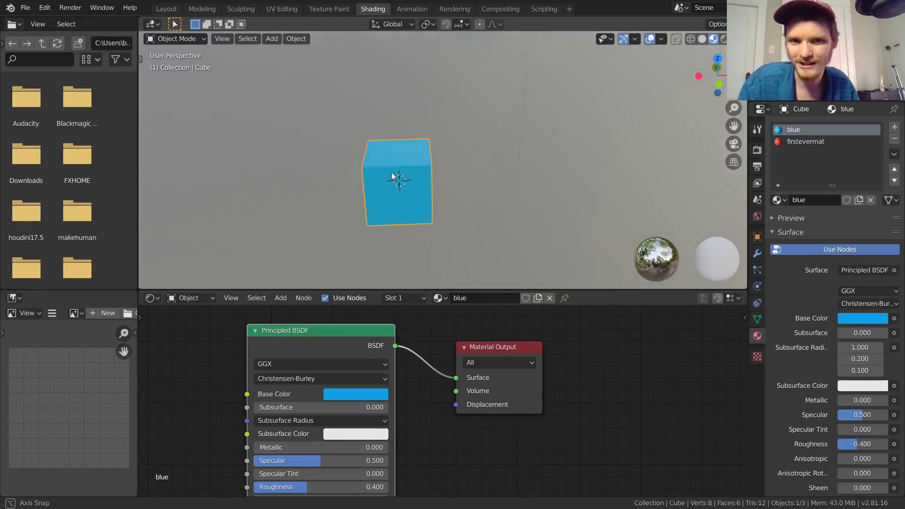
middle_drag(396, 176, 536, 114)
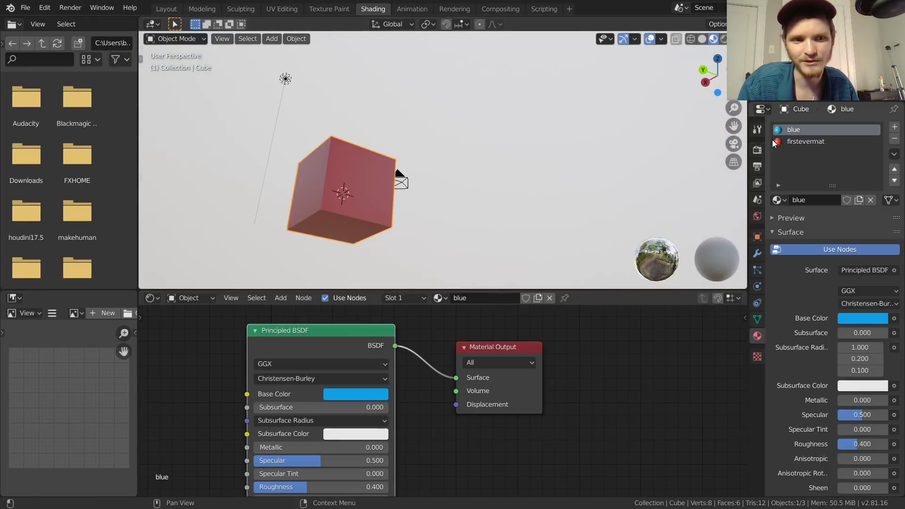
Make the firstevermat slot active, select its faces in Edit Mode, check them from another side and clear the selection
click(790, 140)
middle_drag(426, 168, 296, 195)
key(Tab)
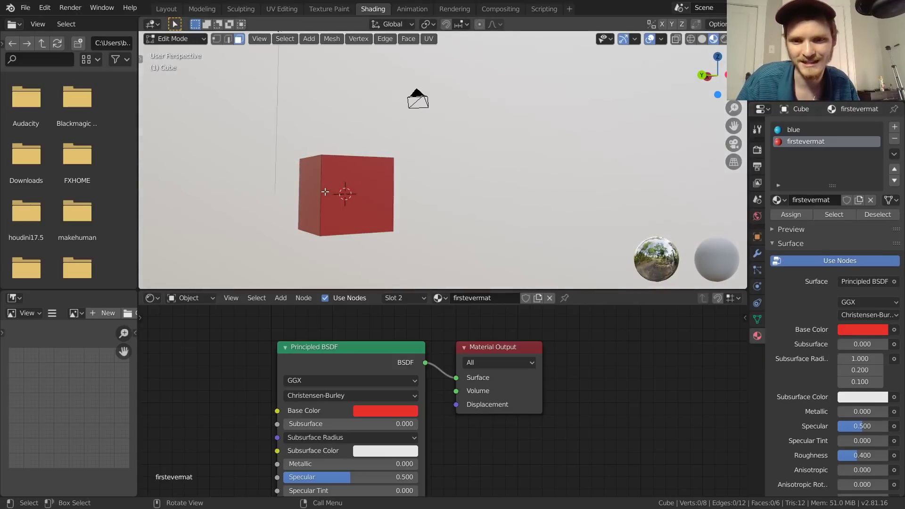
click(831, 214)
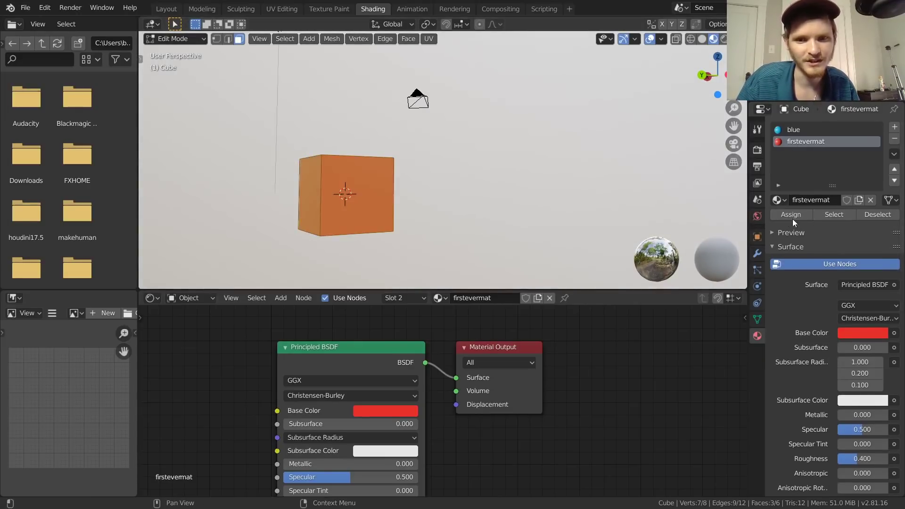
middle_drag(461, 198, 535, 189)
click(535, 189)
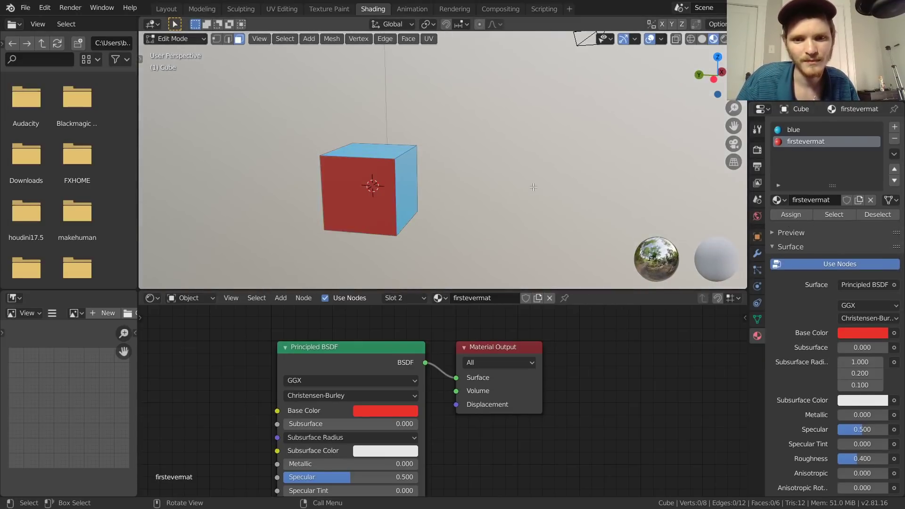
Put the whydoineedtorecordthisagain material in the second slot, leave Edit Mode and inspect the cube from several sides
click(779, 200)
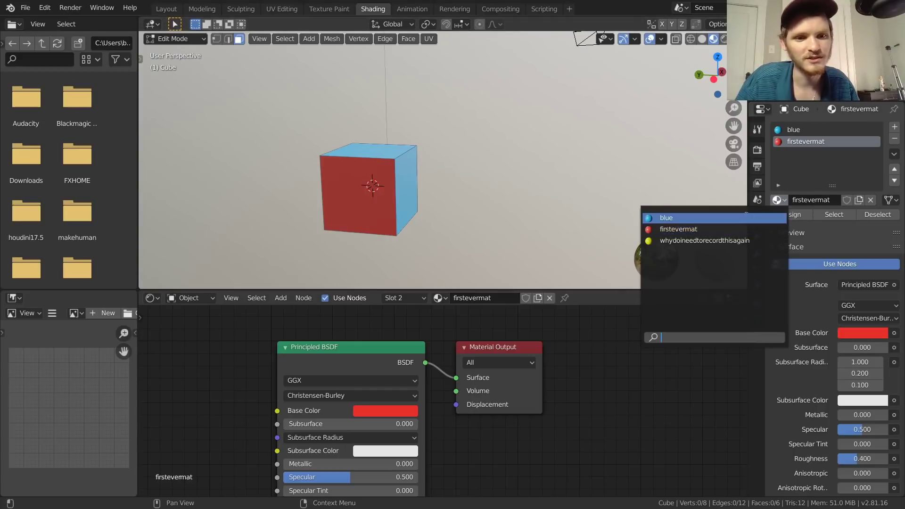
click(707, 241)
key(Tab)
middle_drag(404, 171, 282, 191)
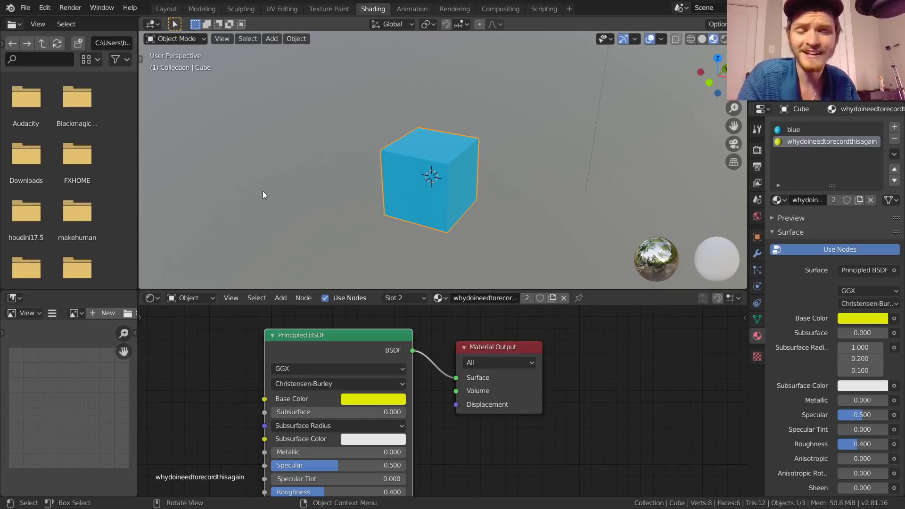
middle_drag(405, 162, 479, 165)
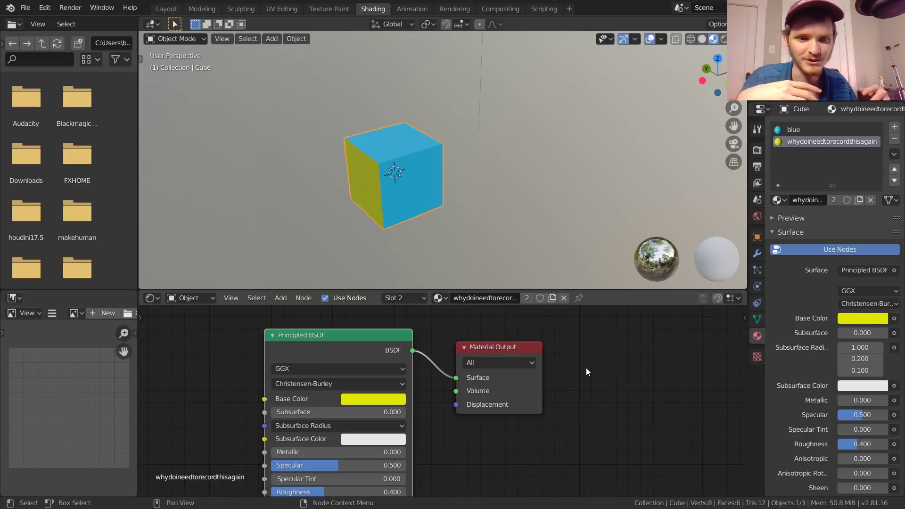
Compare the shader nodes of the cube's two materials by switching between slot 1 and slot 2 in the Shader Editor
scroll(352, 358, down, 2)
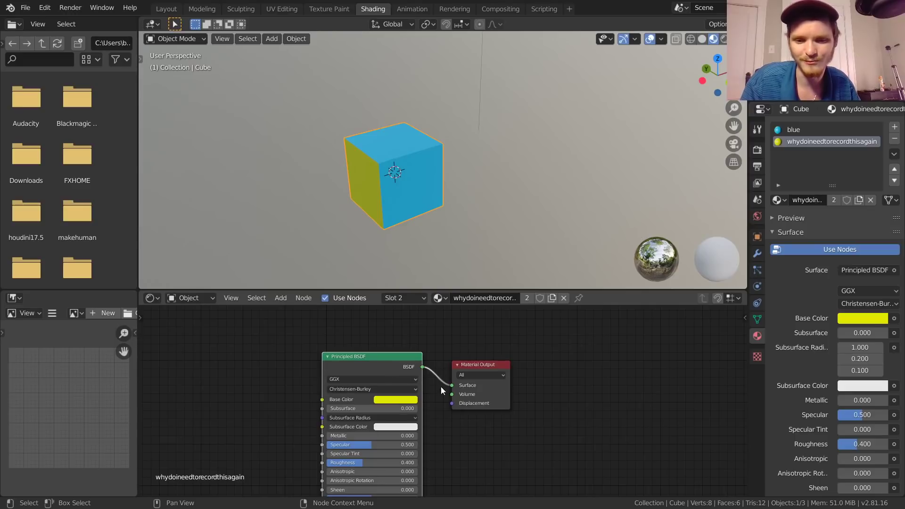
scroll(440, 386, up, 2)
middle_drag(414, 392, 462, 396)
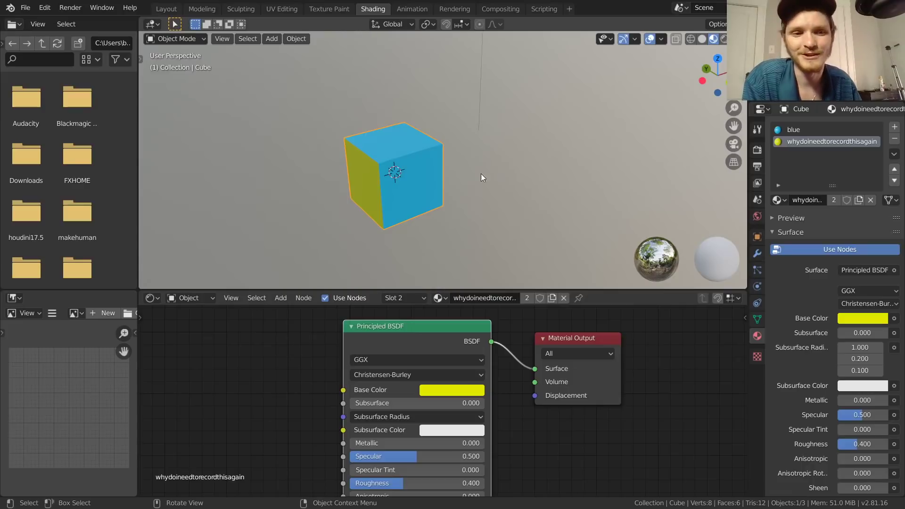
scroll(422, 177, up, 4)
middle_drag(419, 177, 459, 165)
scroll(392, 185, down, 2)
click(399, 299)
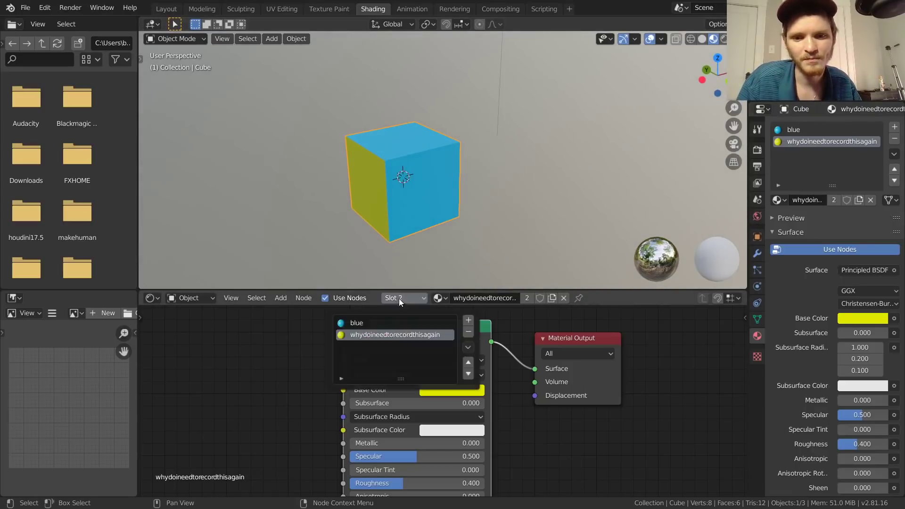
click(367, 324)
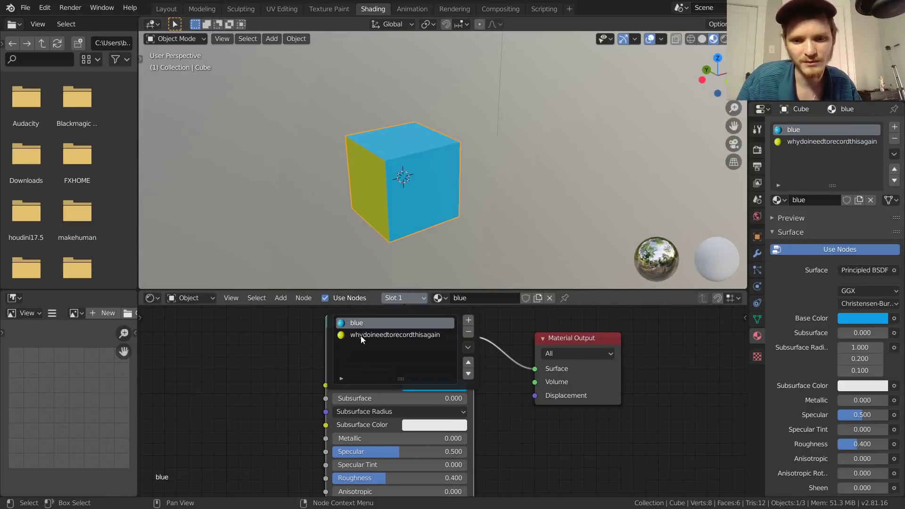
click(360, 335)
click(382, 323)
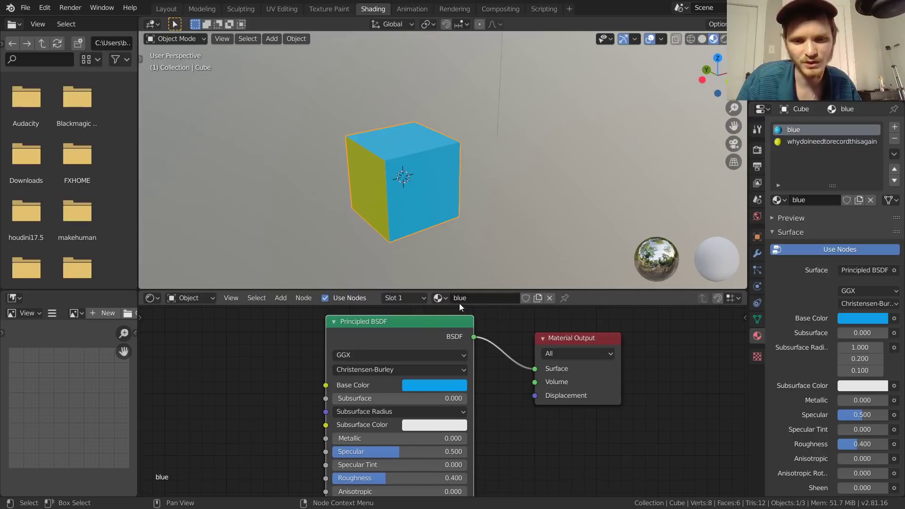
click(389, 298)
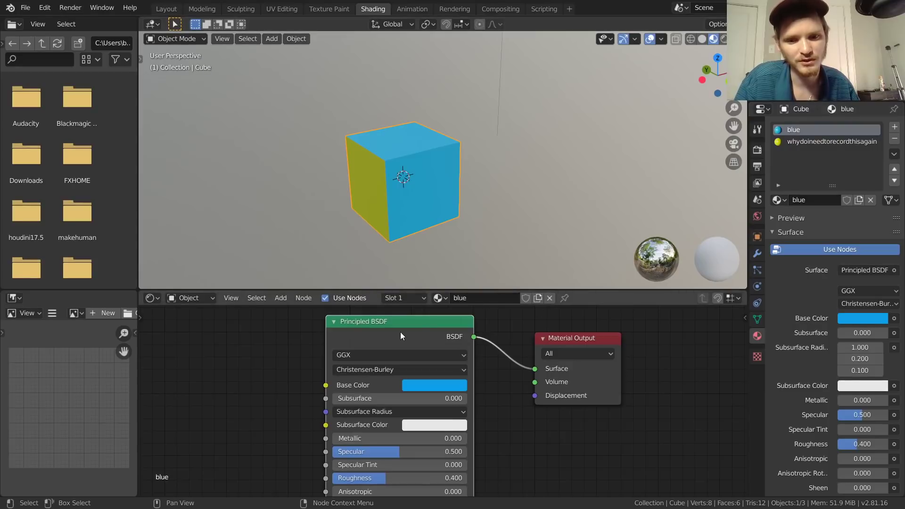
click(398, 298)
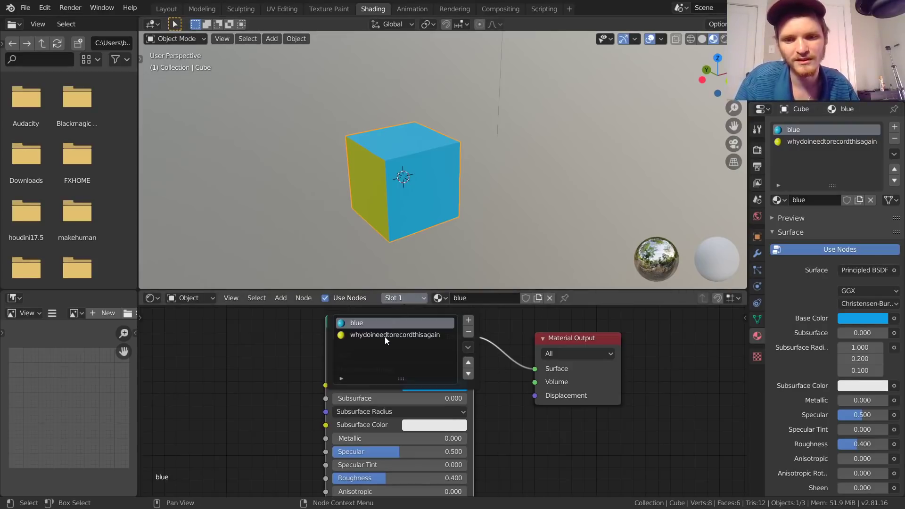
click(385, 336)
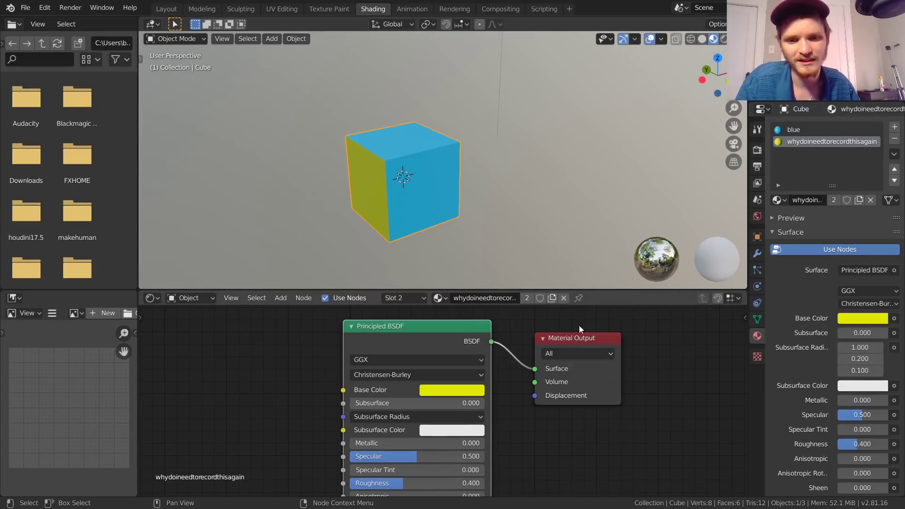
Replace the second slot's material with firstevermat and inspect the cube
click(780, 200)
click(707, 229)
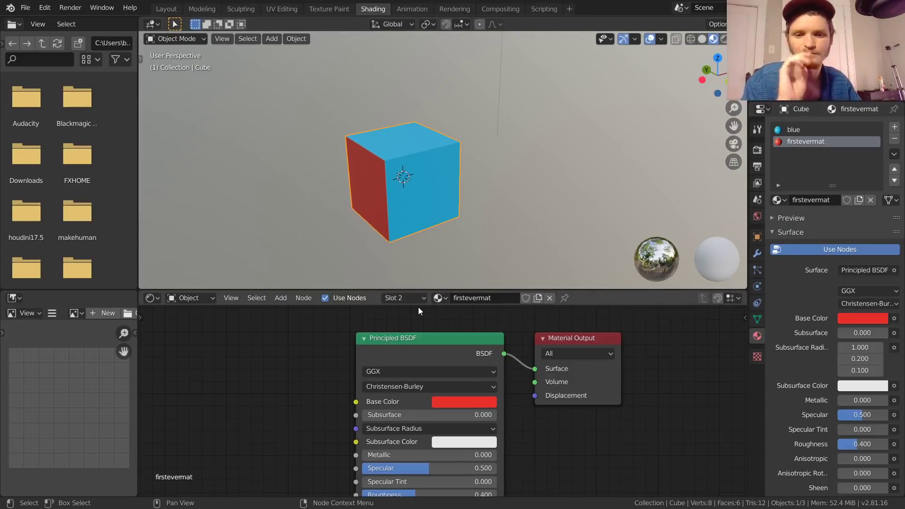
scroll(415, 194, down, 2)
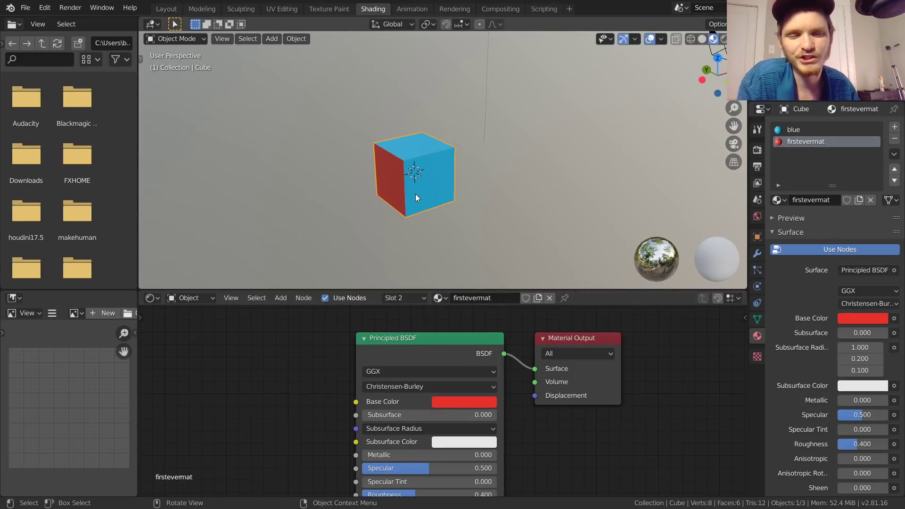
scroll(415, 194, up, 3)
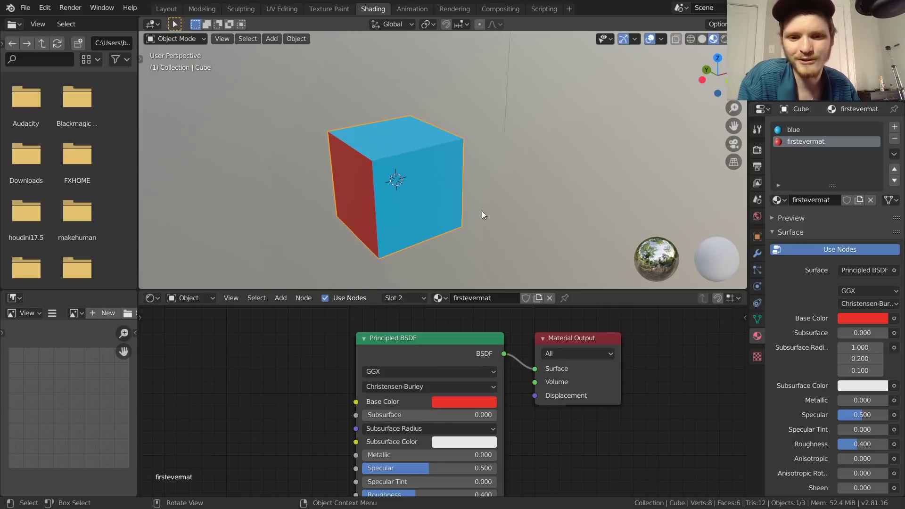
Unlink firstevermat from the second slot and assign it back from the list of existing materials
click(550, 298)
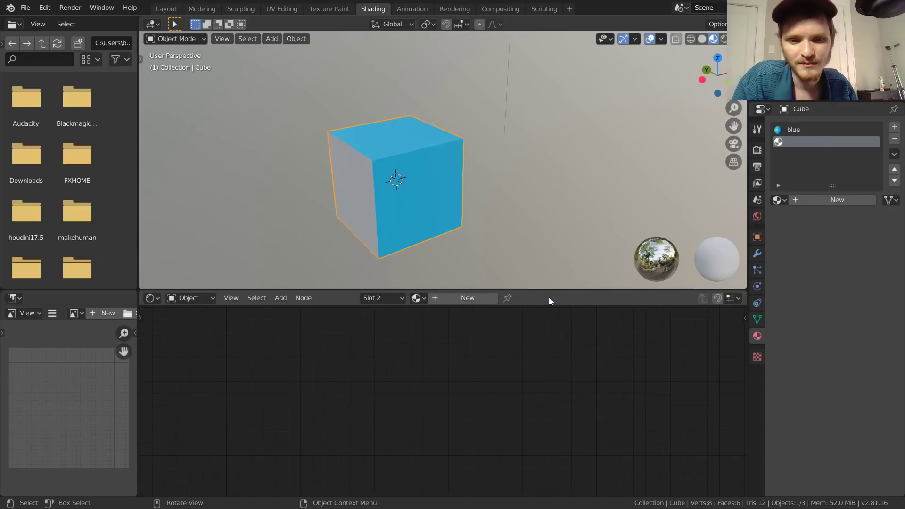
click(422, 299)
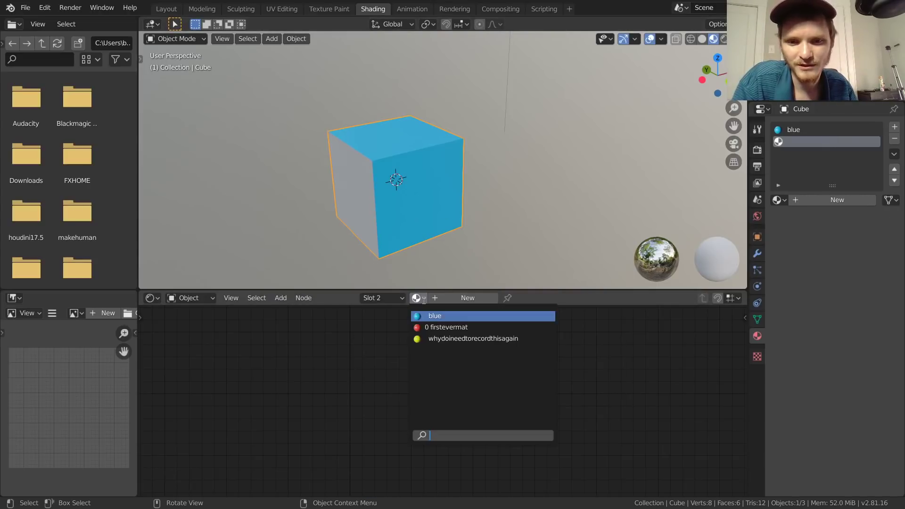
click(441, 327)
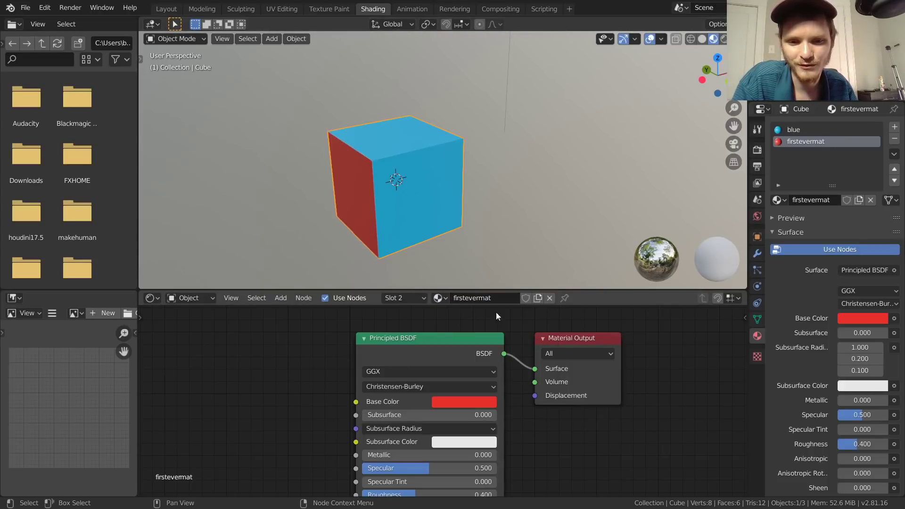
Unlink firstevermat from the second slot, leaving it empty, and check how the unused material is listed
click(549, 298)
click(416, 298)
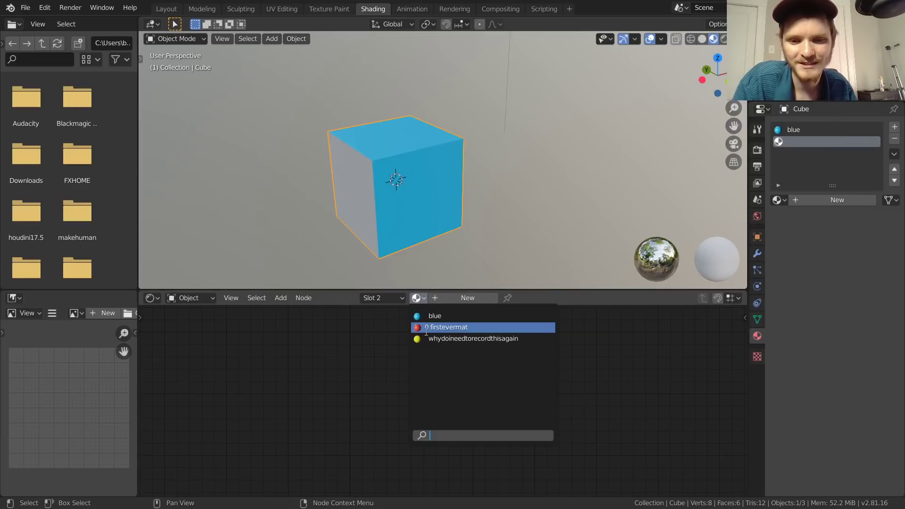
click(282, 338)
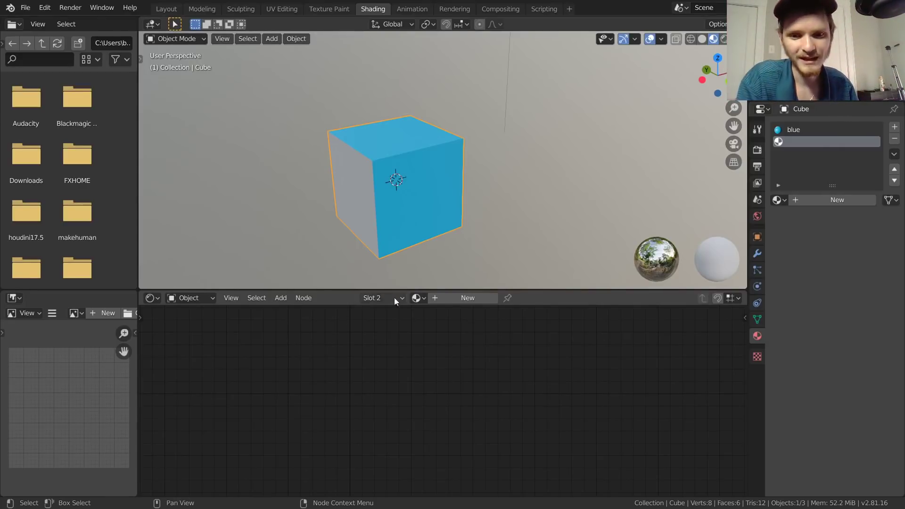
Try blue and whydoineedtorecordthisagain in turn in the empty second slot, unlinking each one again
click(416, 297)
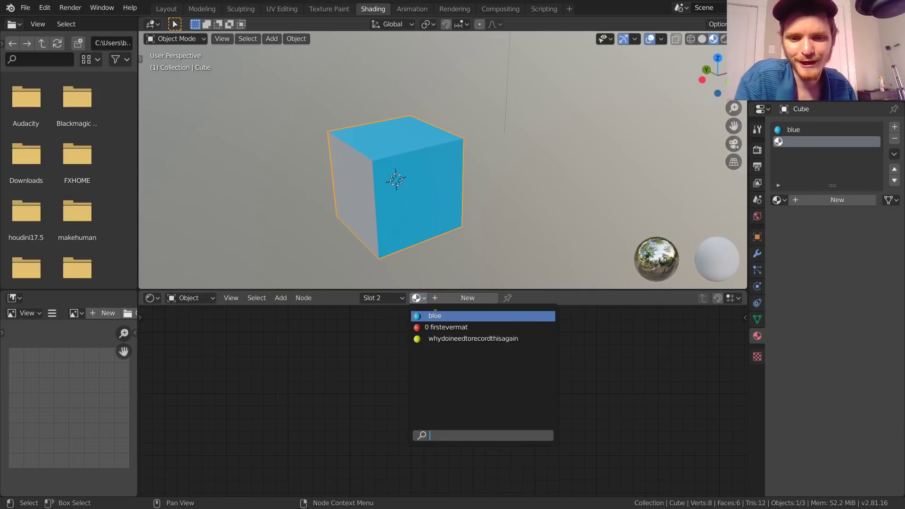
click(433, 314)
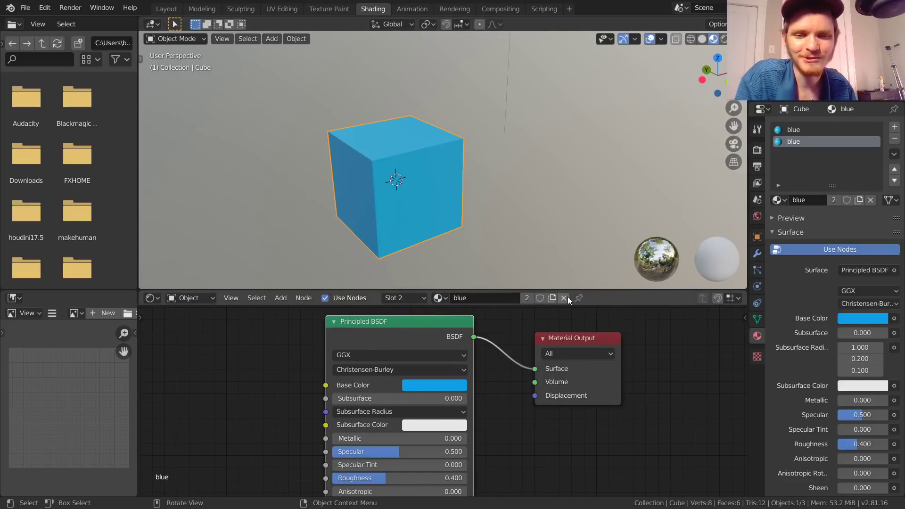
click(564, 298)
click(440, 298)
click(471, 338)
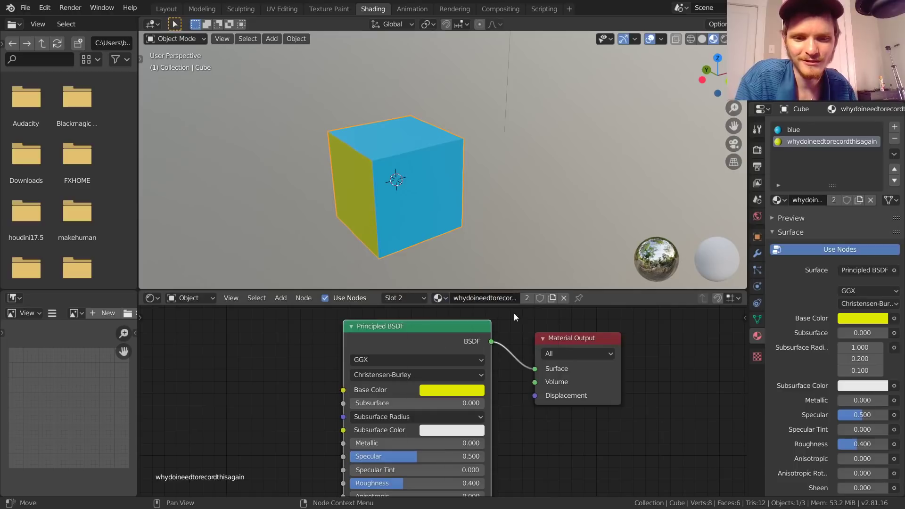
click(563, 297)
click(419, 298)
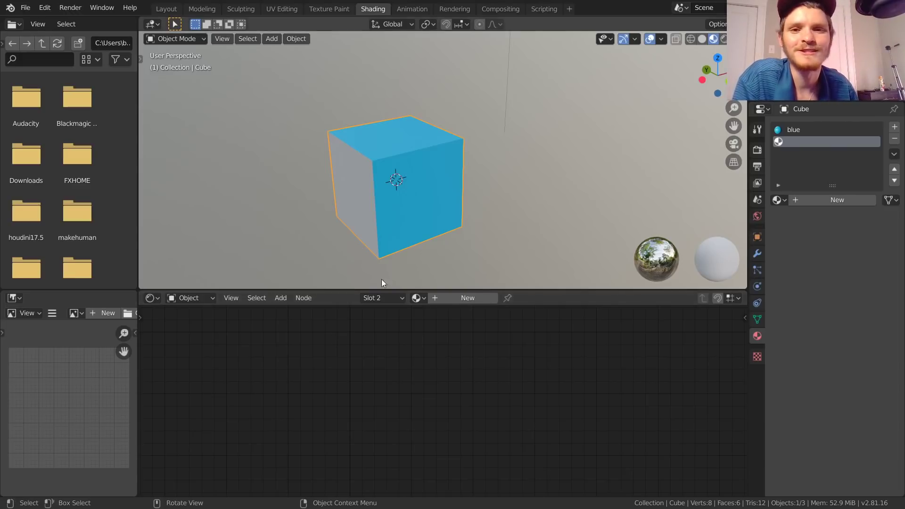
middle_drag(420, 191, 418, 181)
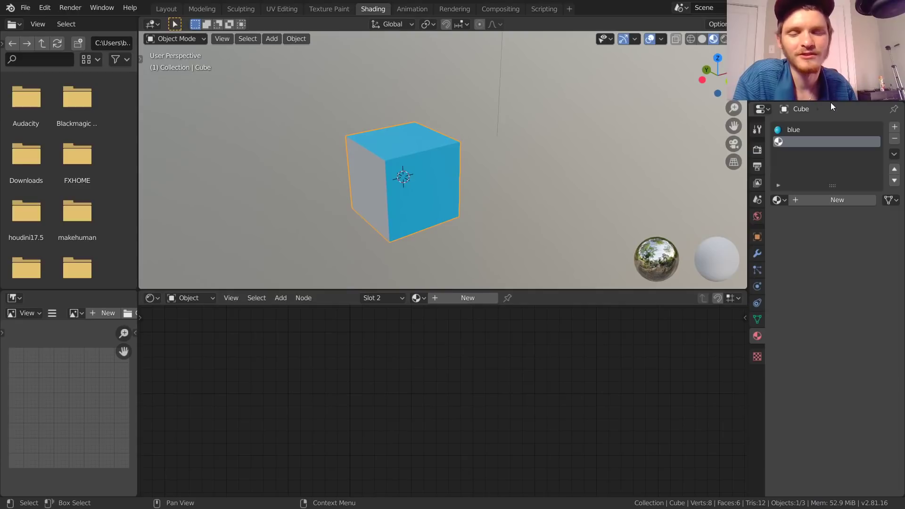
Switch the Outliner to the Blender File display mode, enlarge it and expand the Materials category
drag(831, 102, 830, 129)
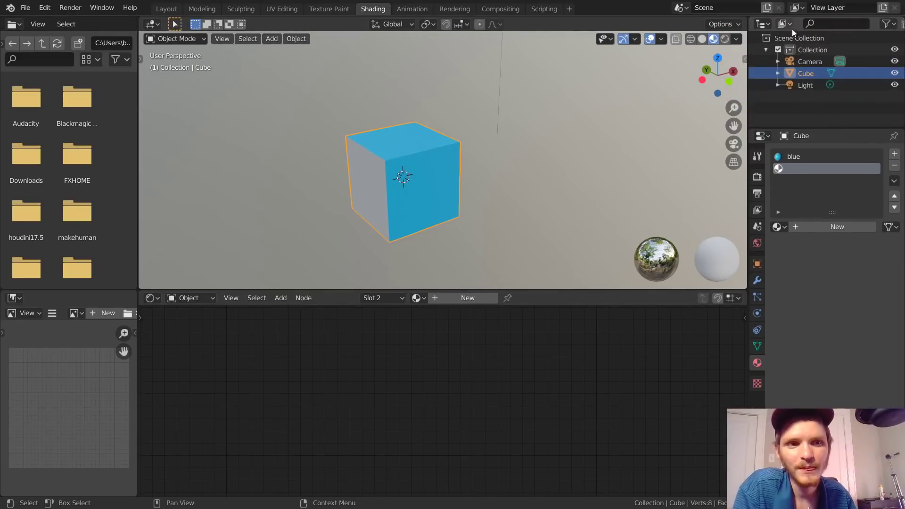
click(784, 25)
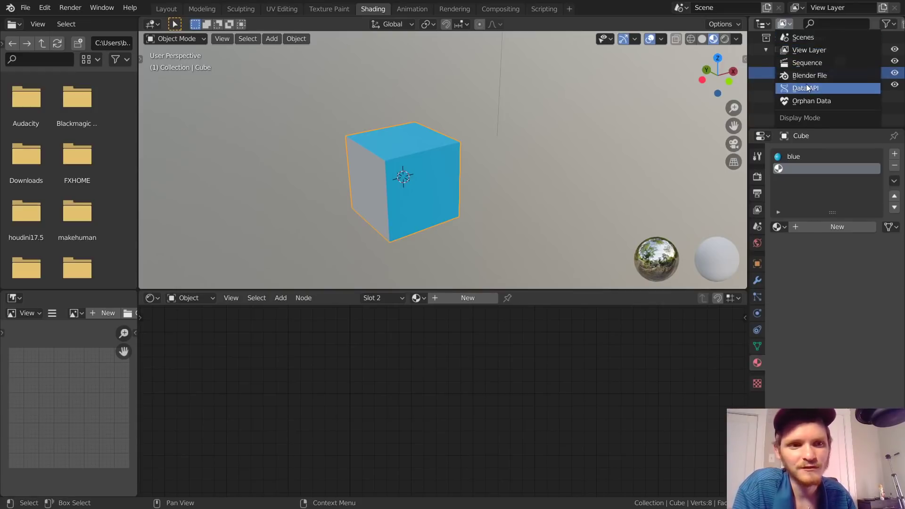
click(804, 77)
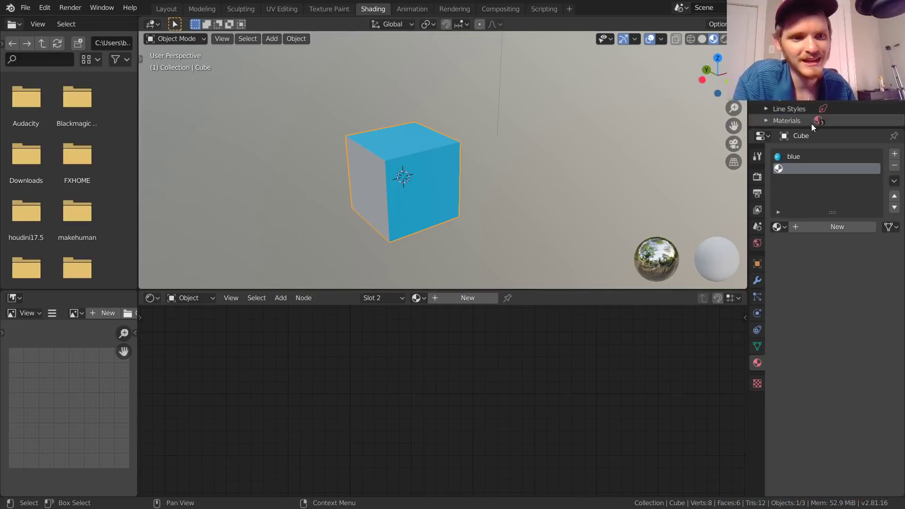
drag(813, 127, 824, 247)
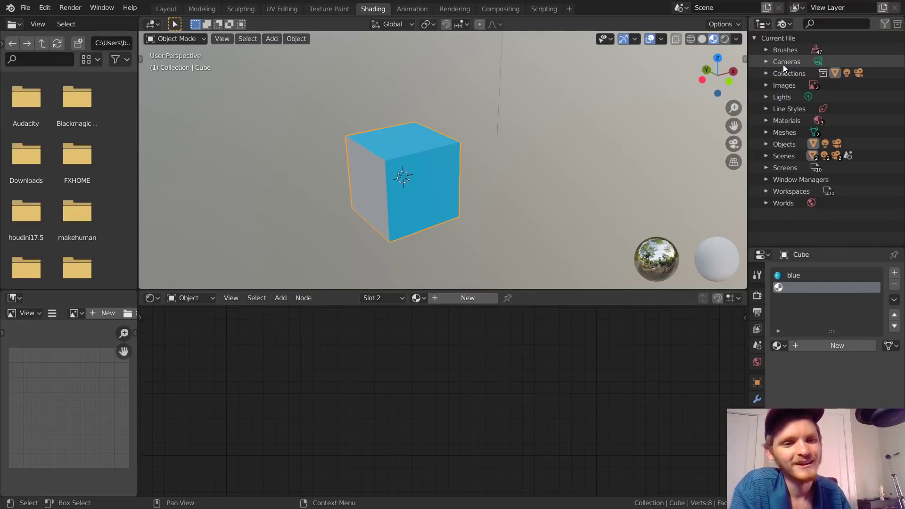
click(765, 121)
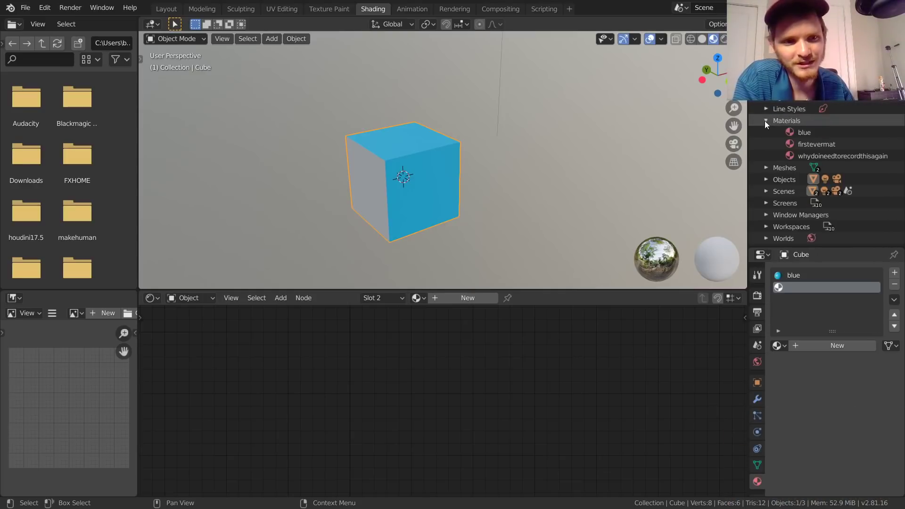
Delete the blue material from the file and check the list of available materials
click(805, 144)
right_click(804, 131)
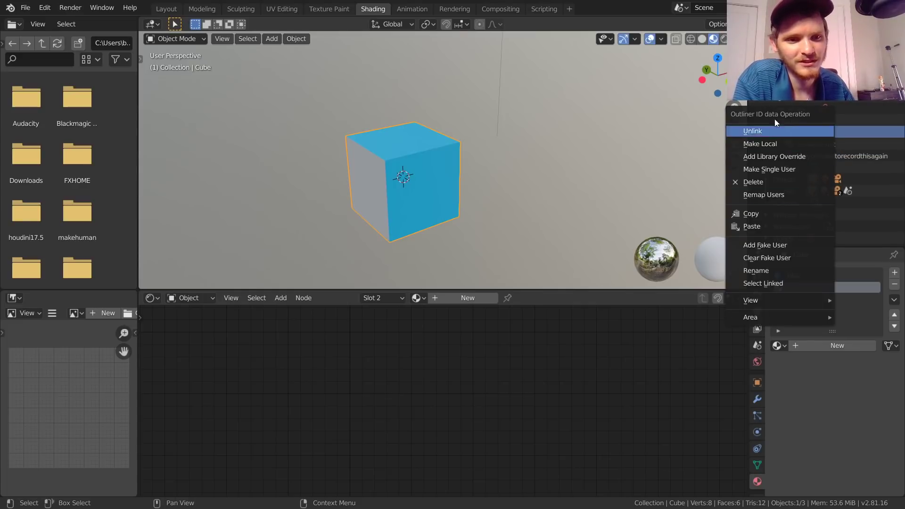
click(759, 182)
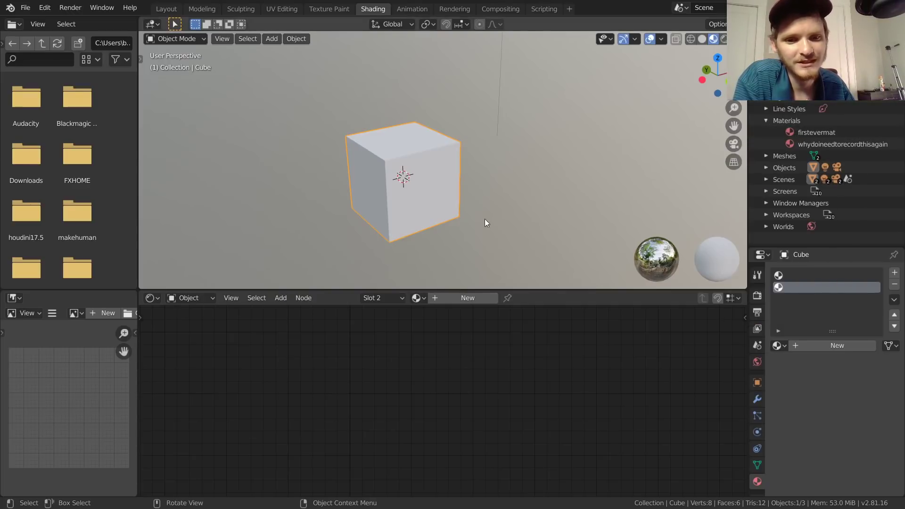
click(417, 298)
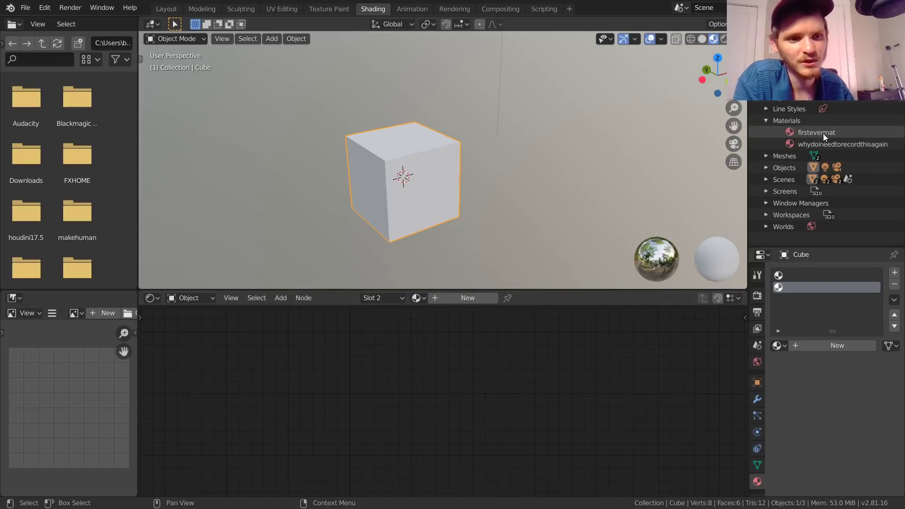
Delete the firstevermat and whydoineedtorecordthisagain materials from the file and view the cube from farther away
right_click(822, 132)
click(816, 135)
right_click(815, 132)
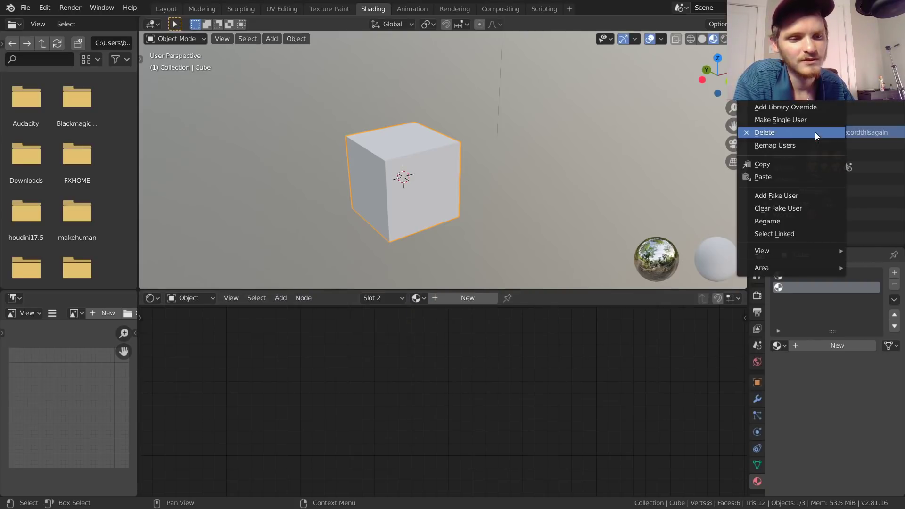
click(784, 134)
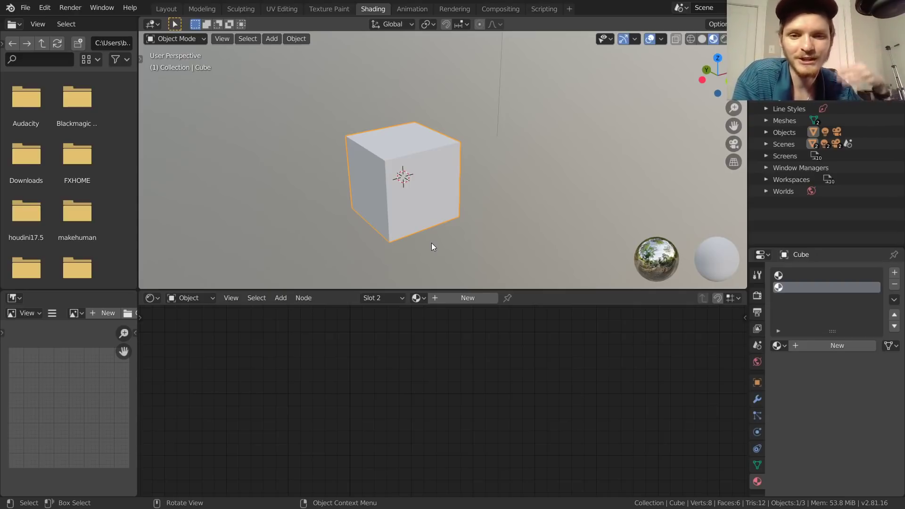
scroll(431, 243, down, 5)
middle_drag(443, 185, 509, 163)
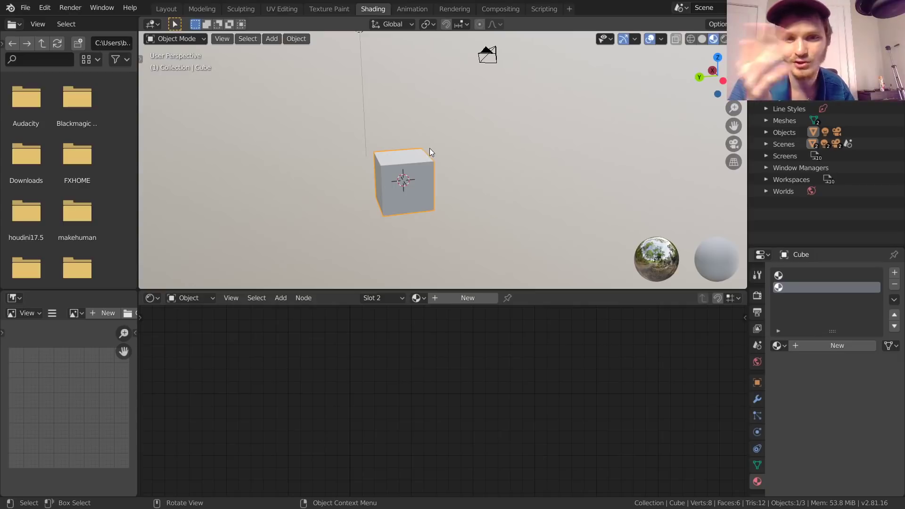
Create a new material in the cube's second slot, set its Base Color to red and inspect the cube from several sides
click(451, 299)
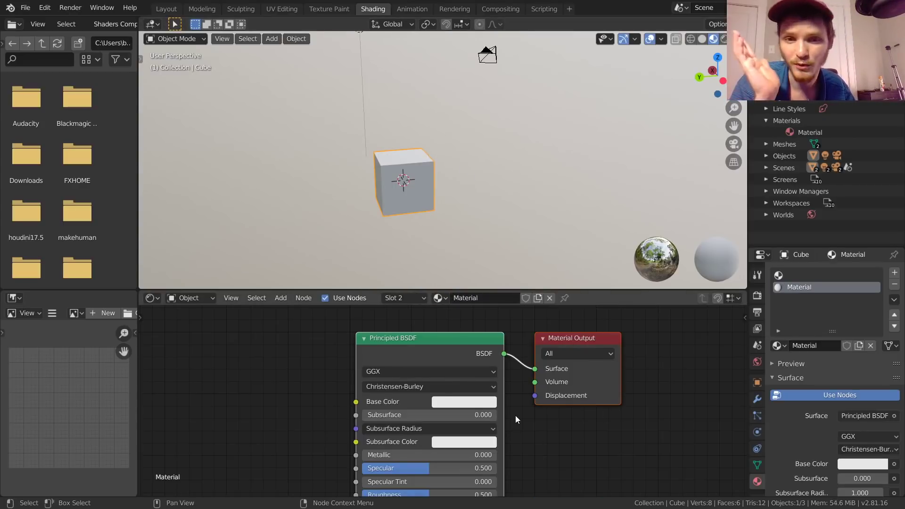
scroll(552, 425, down, 2)
click(467, 402)
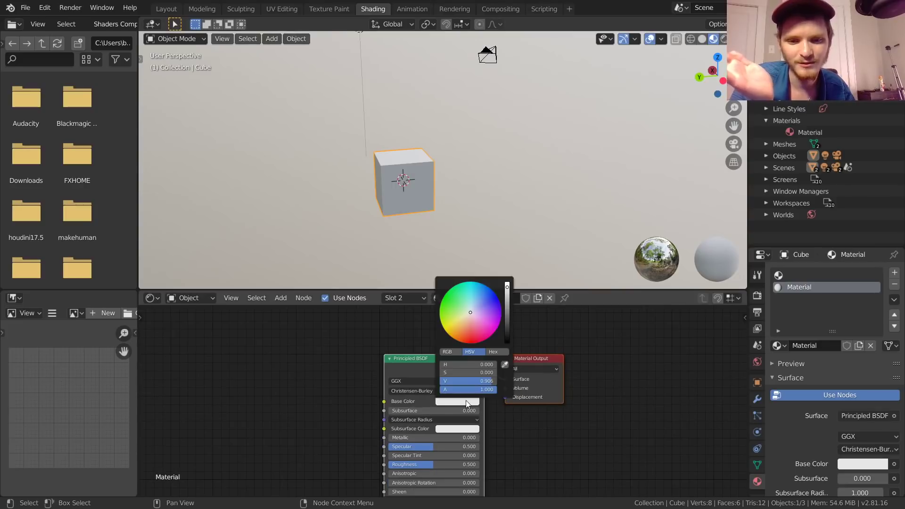
drag(467, 329, 468, 344)
middle_drag(442, 134, 323, 167)
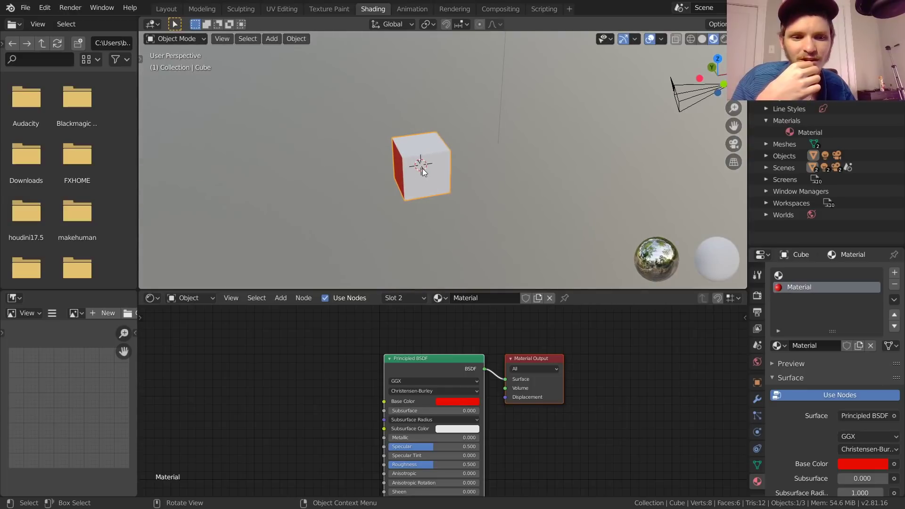
scroll(422, 168, up, 3)
middle_drag(433, 259, 360, 168)
middle_drag(304, 192, 299, 195)
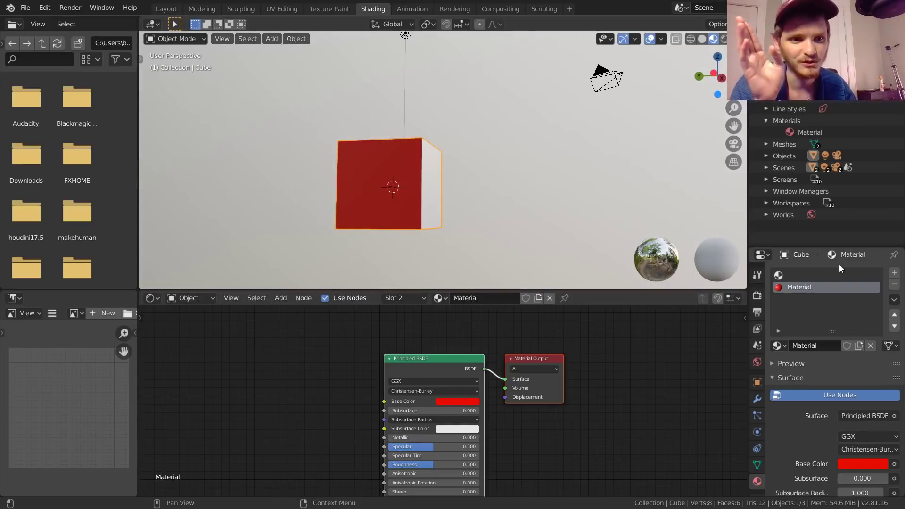
Remove the cube's empty first material slot and check the red material on its faces
click(794, 276)
middle_drag(432, 153, 401, 215)
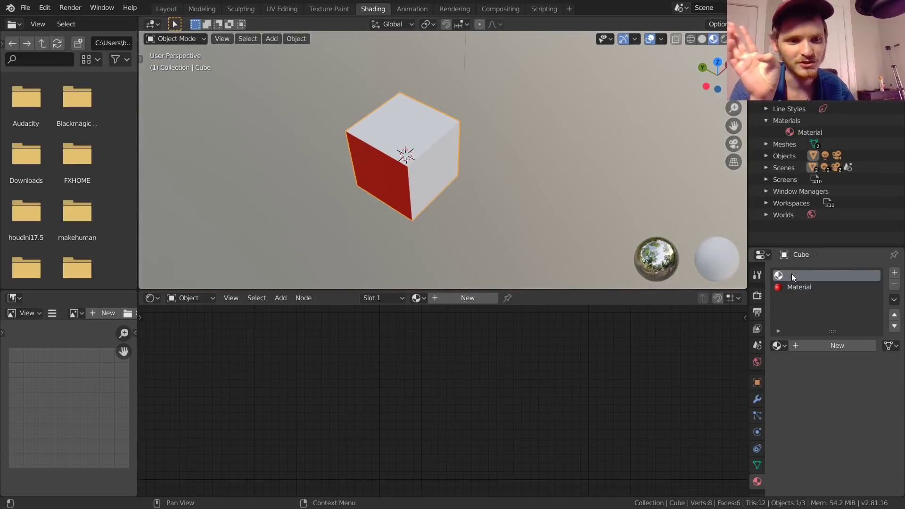
click(896, 285)
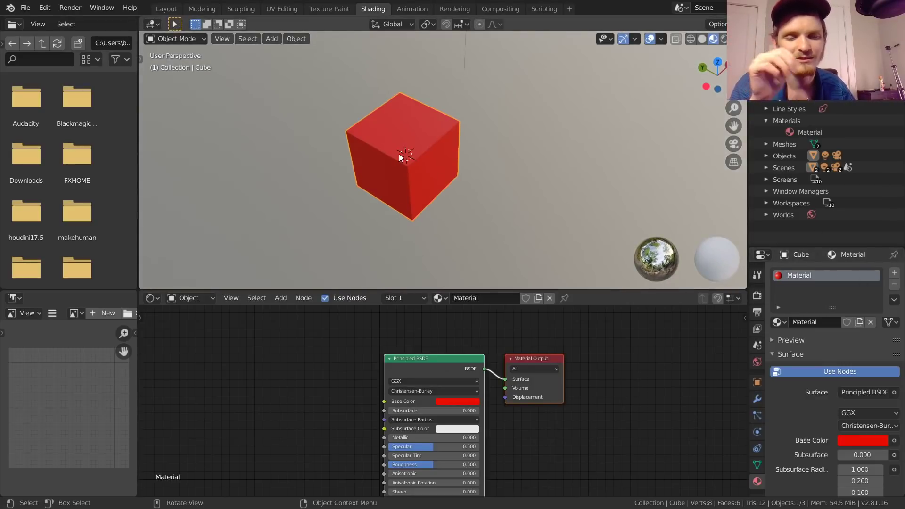
middle_drag(421, 146, 456, 78)
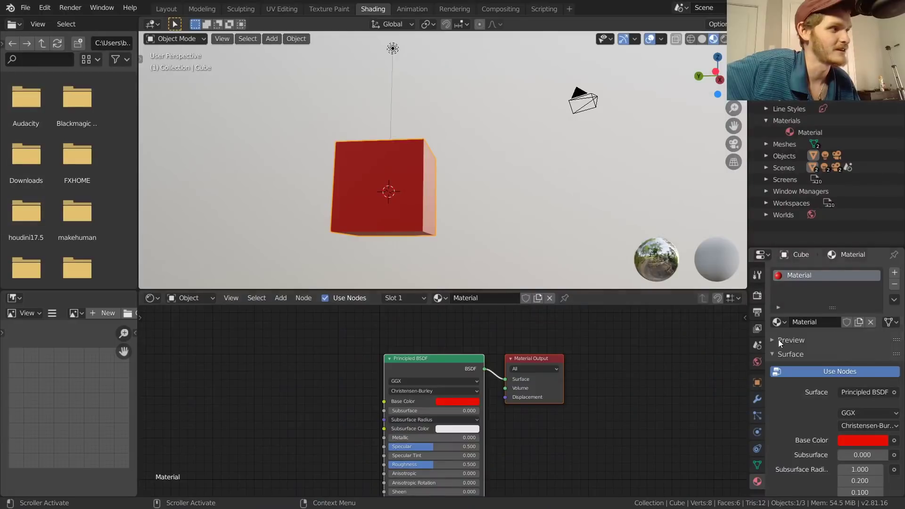
Maximize the Shader Editor and delete the Principled BSDF node from the red material
scroll(401, 368, down, 2)
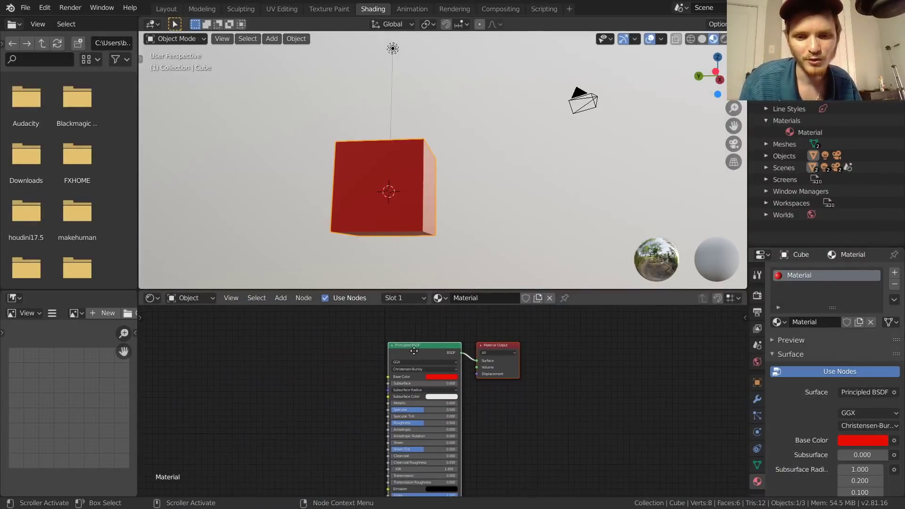
middle_drag(414, 350, 398, 353)
drag(372, 330, 300, 325)
key(ctrl+space)
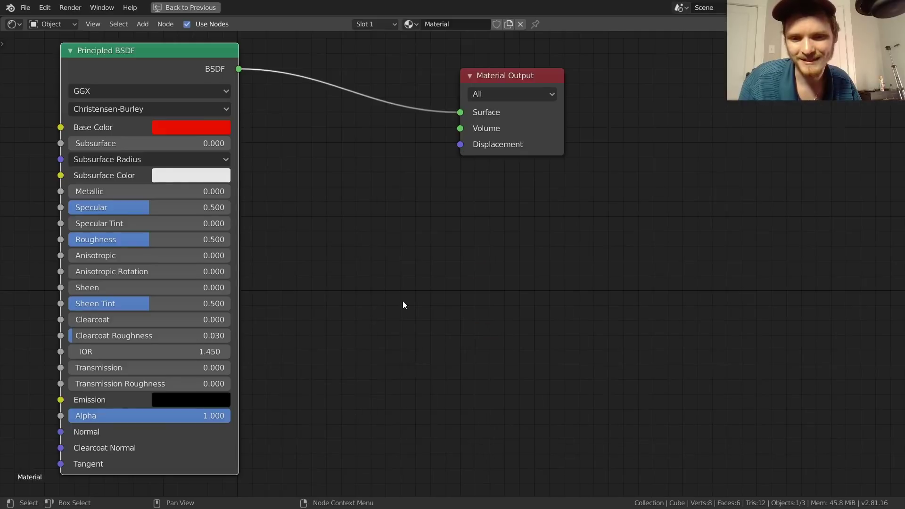
scroll(402, 300, down, 3)
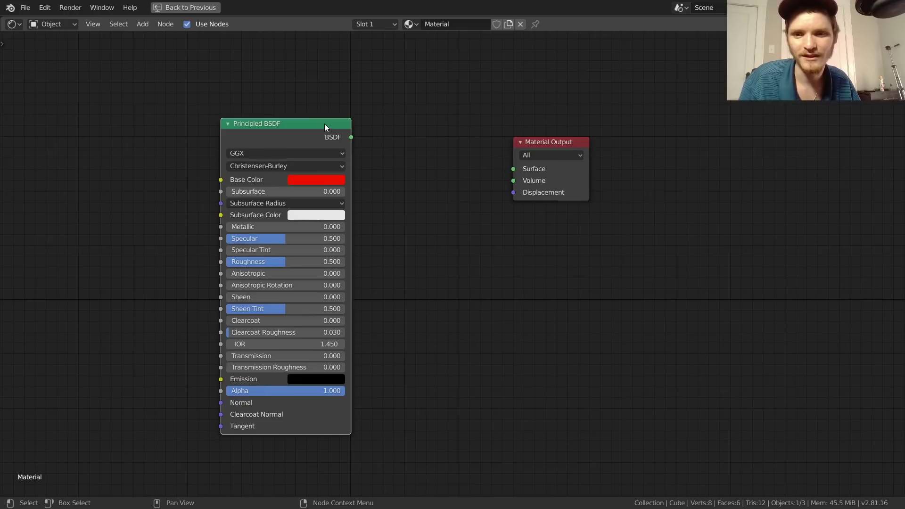
key(x)
Add a Value node beside the Material Output, connect its Value output to Surface and move it farther from the output node
scroll(383, 134, up, 2)
middle_drag(383, 133, 392, 196)
key(shift+a)
click(332, 137)
text(va)
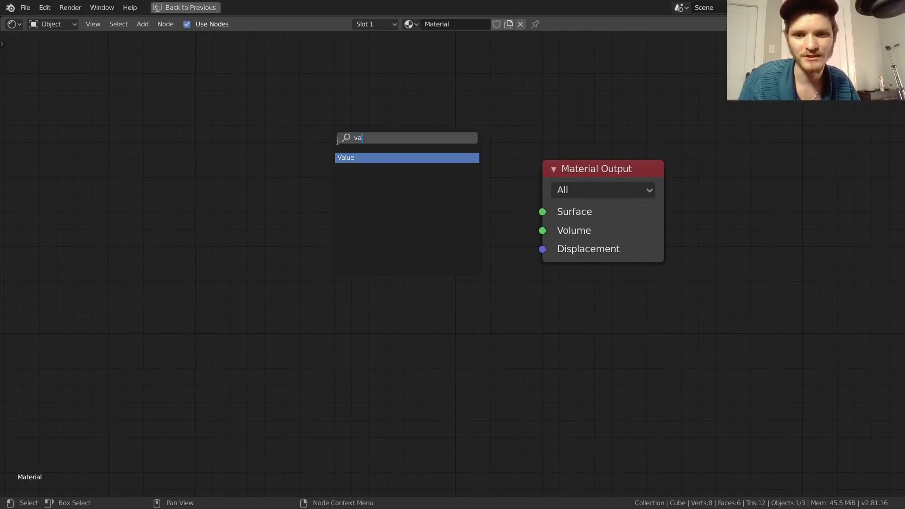
key(Return)
click(352, 152)
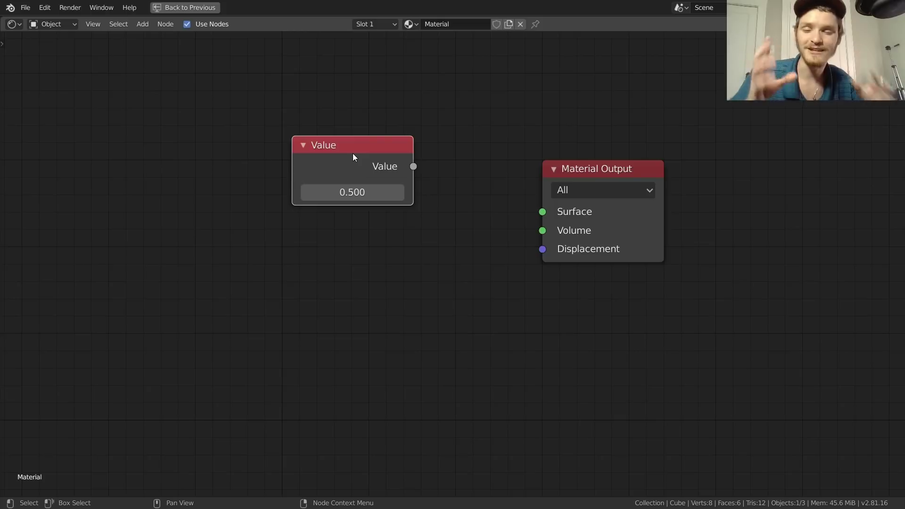
drag(412, 168, 559, 213)
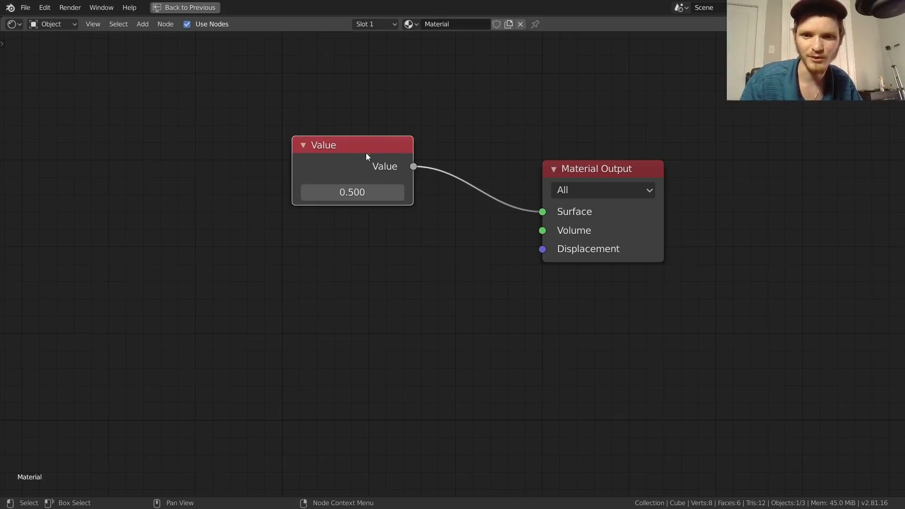
drag(366, 154, 334, 183)
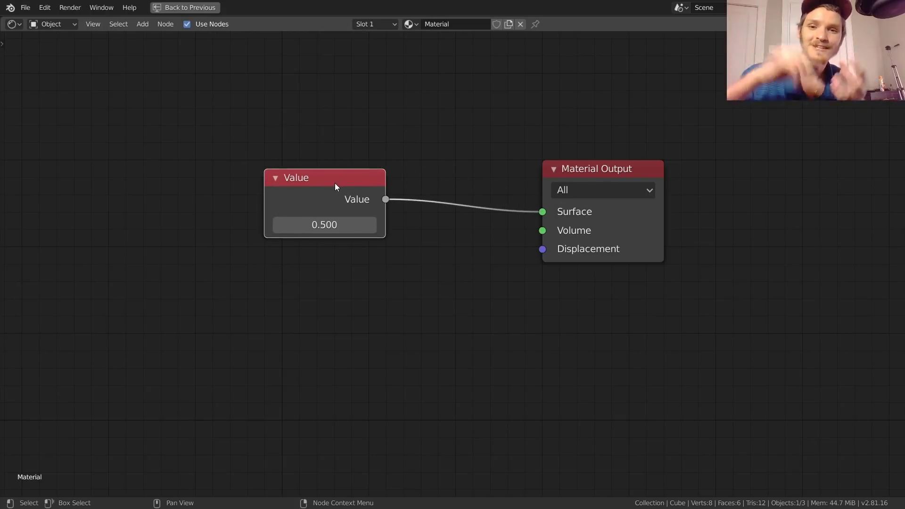